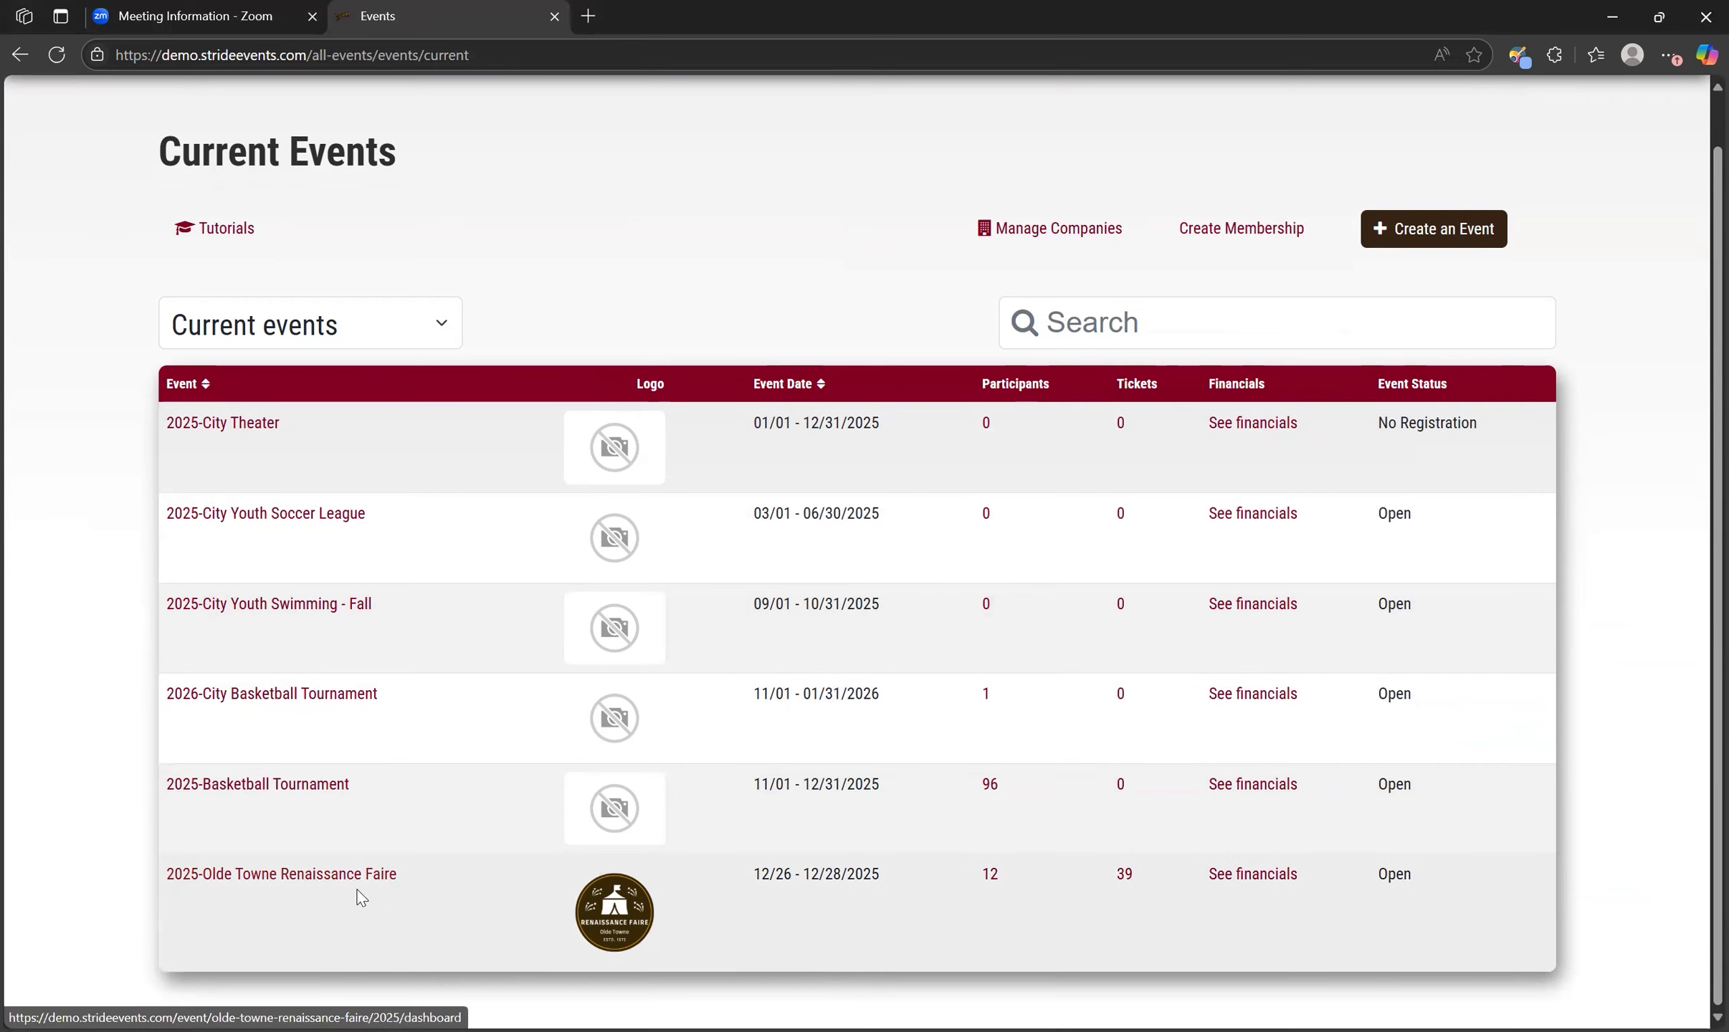
Open the 2025-Olde Towne Renaissance Faire event and go to its Loyalty Program under Growth Tools.
click(282, 883)
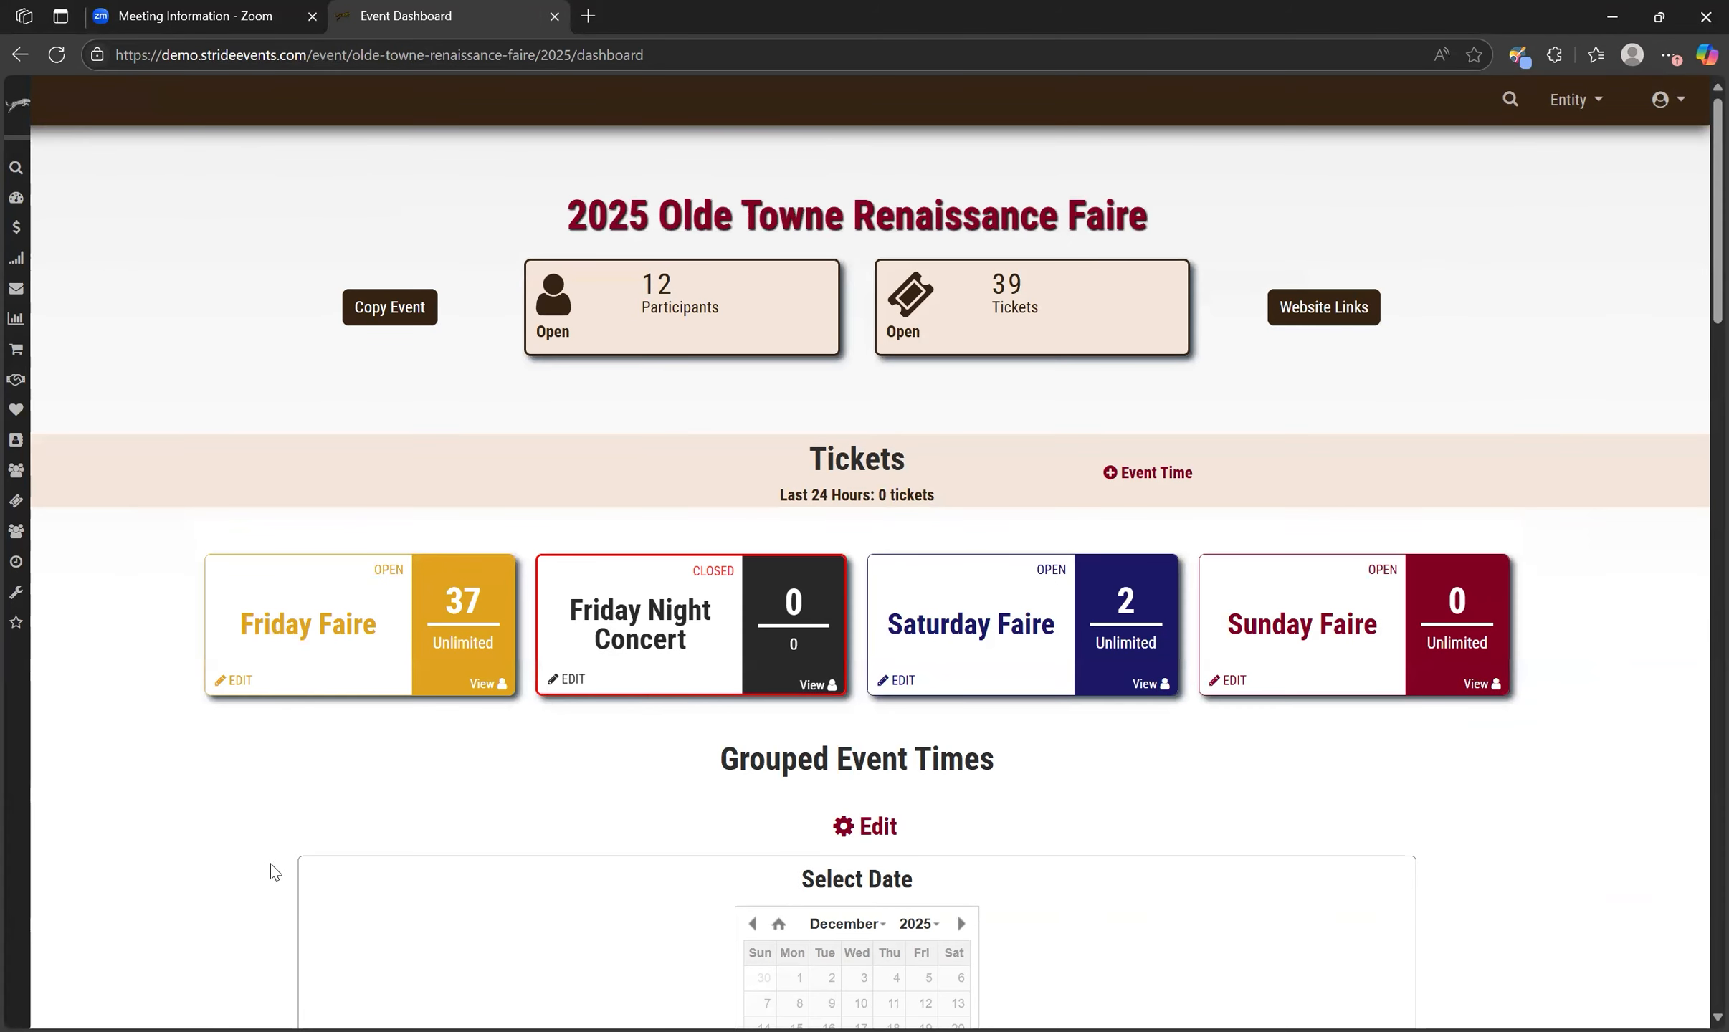
mouse_move(13, 536)
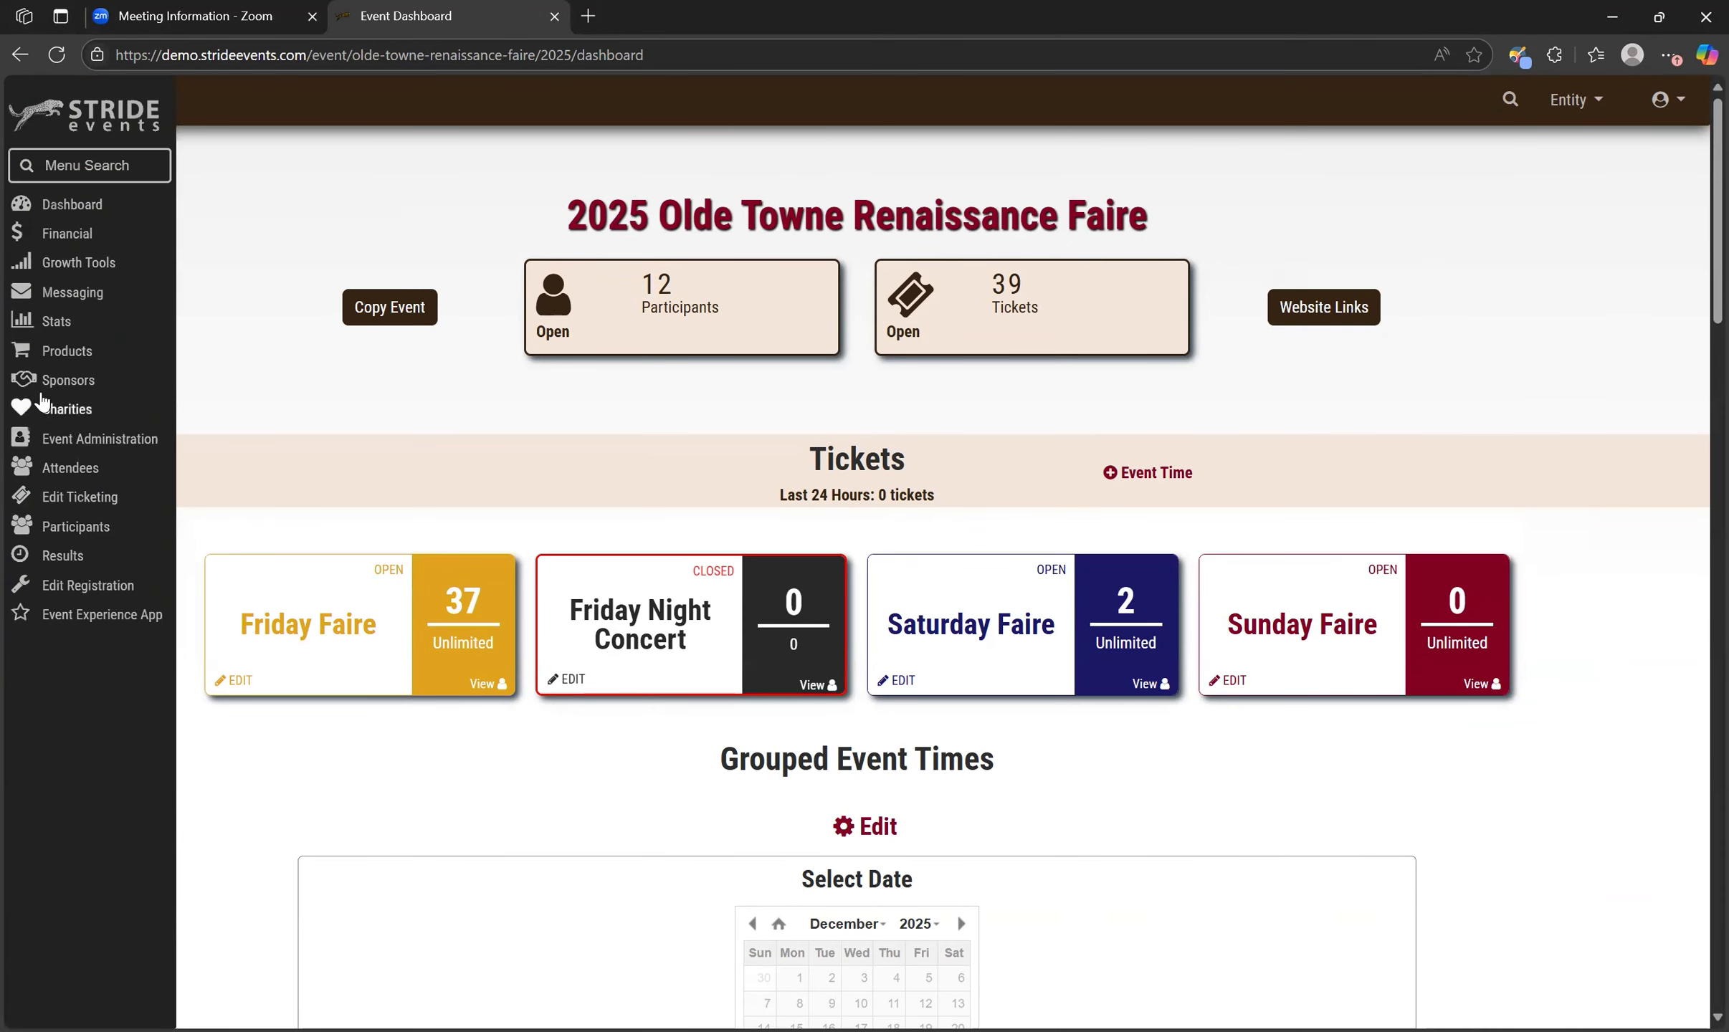
click(67, 273)
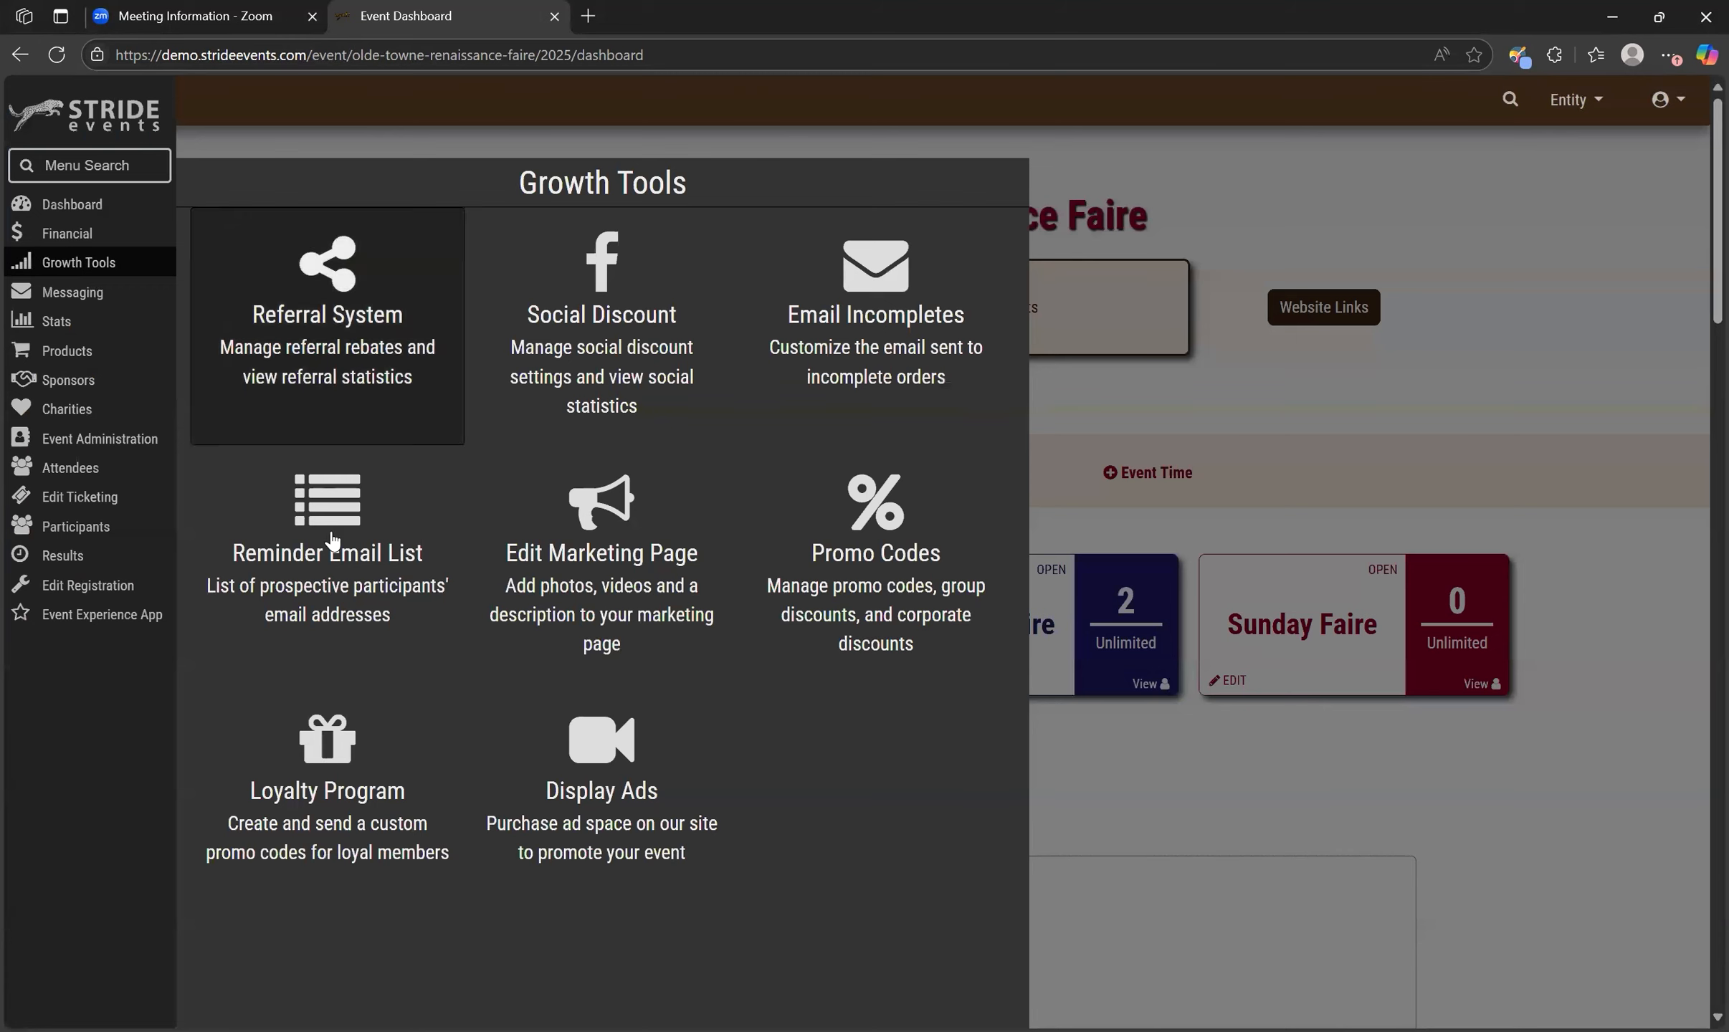
click(311, 844)
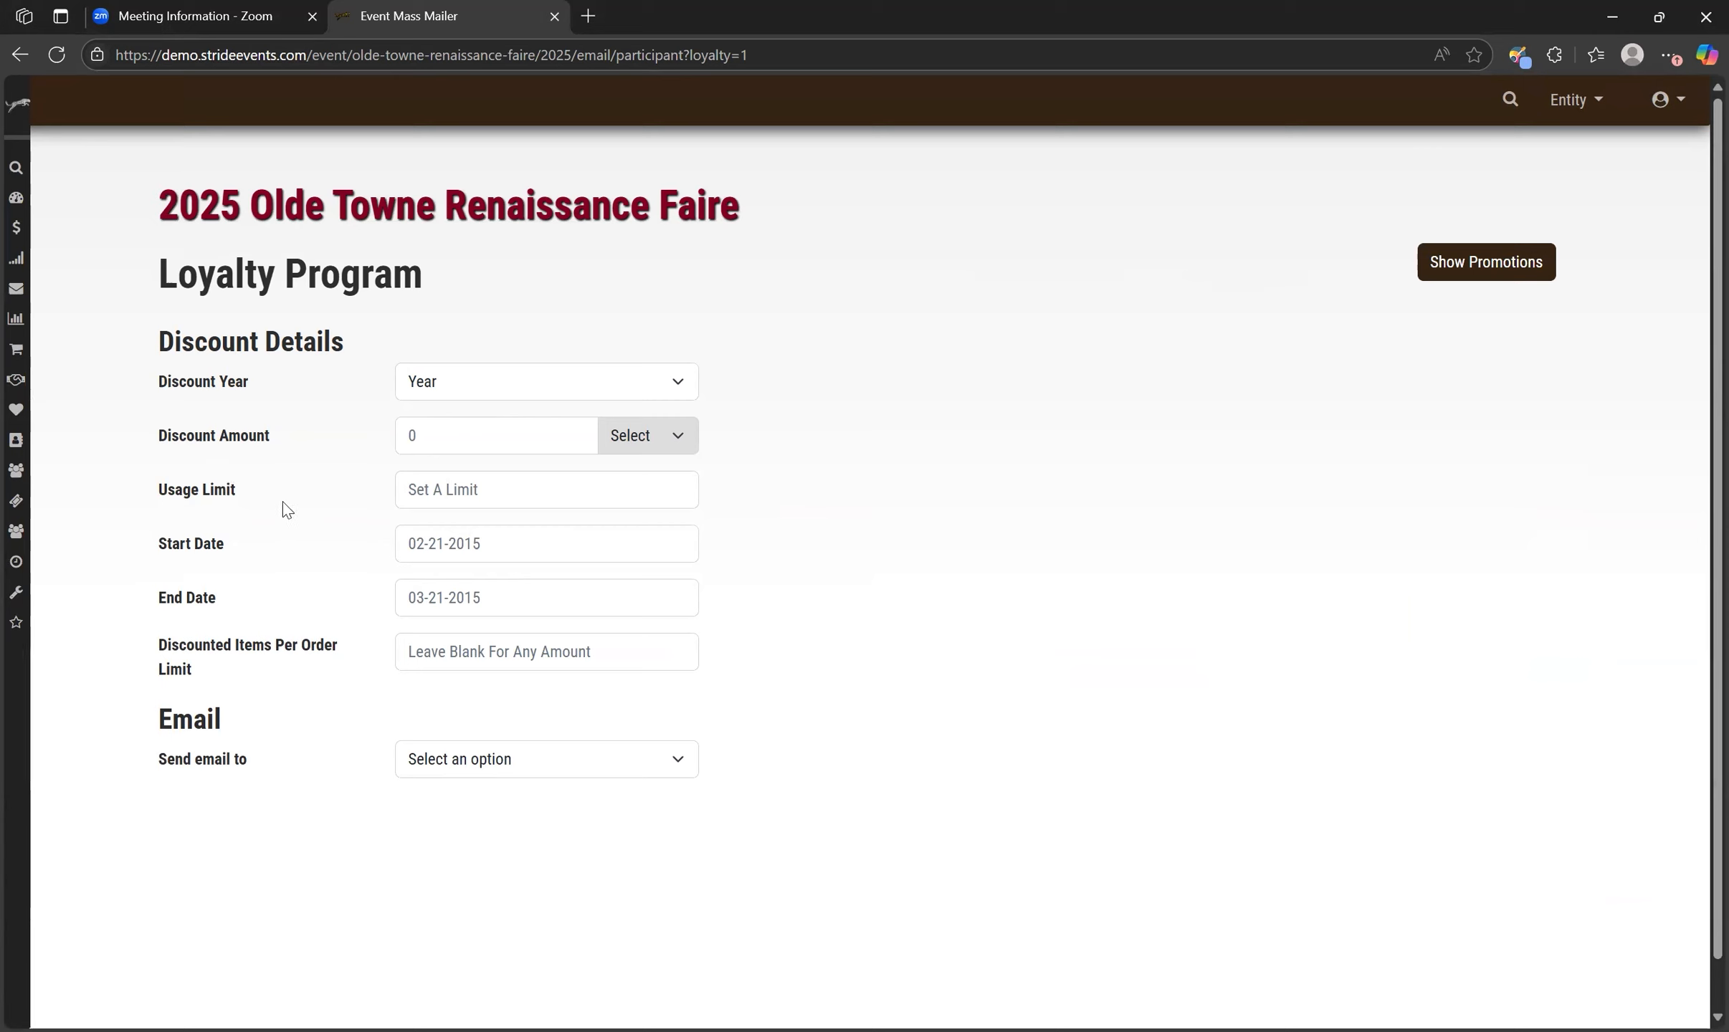
Set the loyalty discount year to 2025 and the discount amount to 5.
click(460, 393)
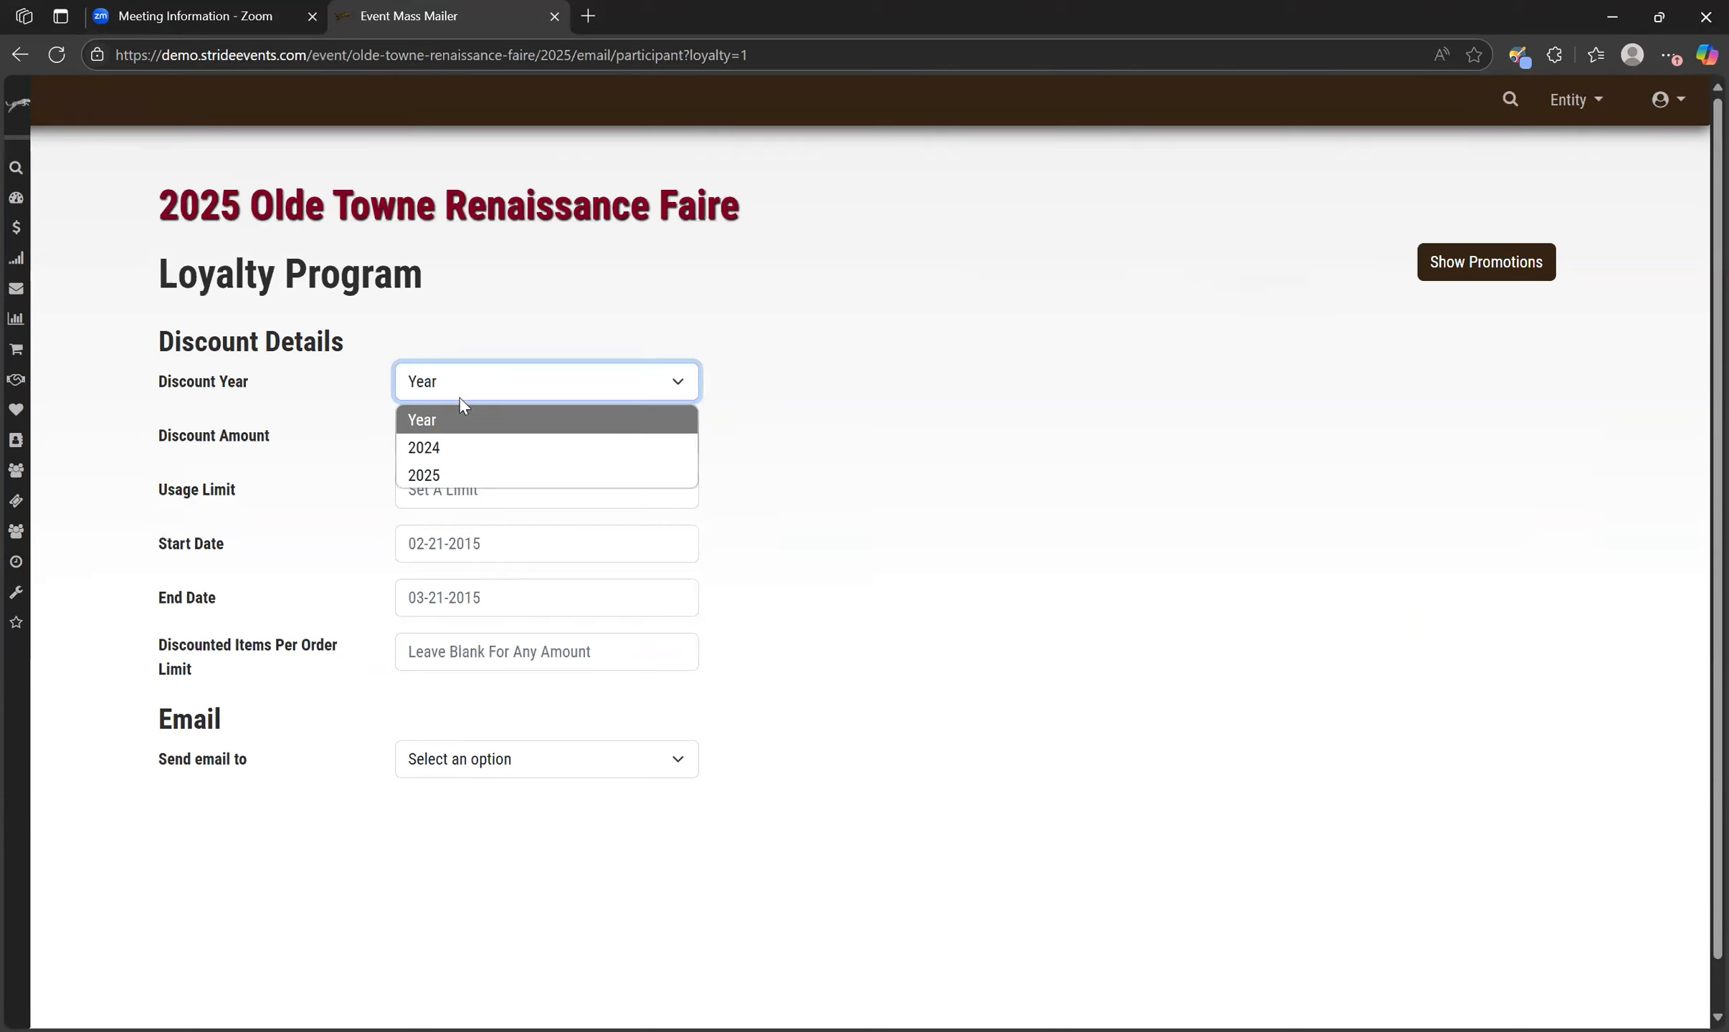
click(463, 479)
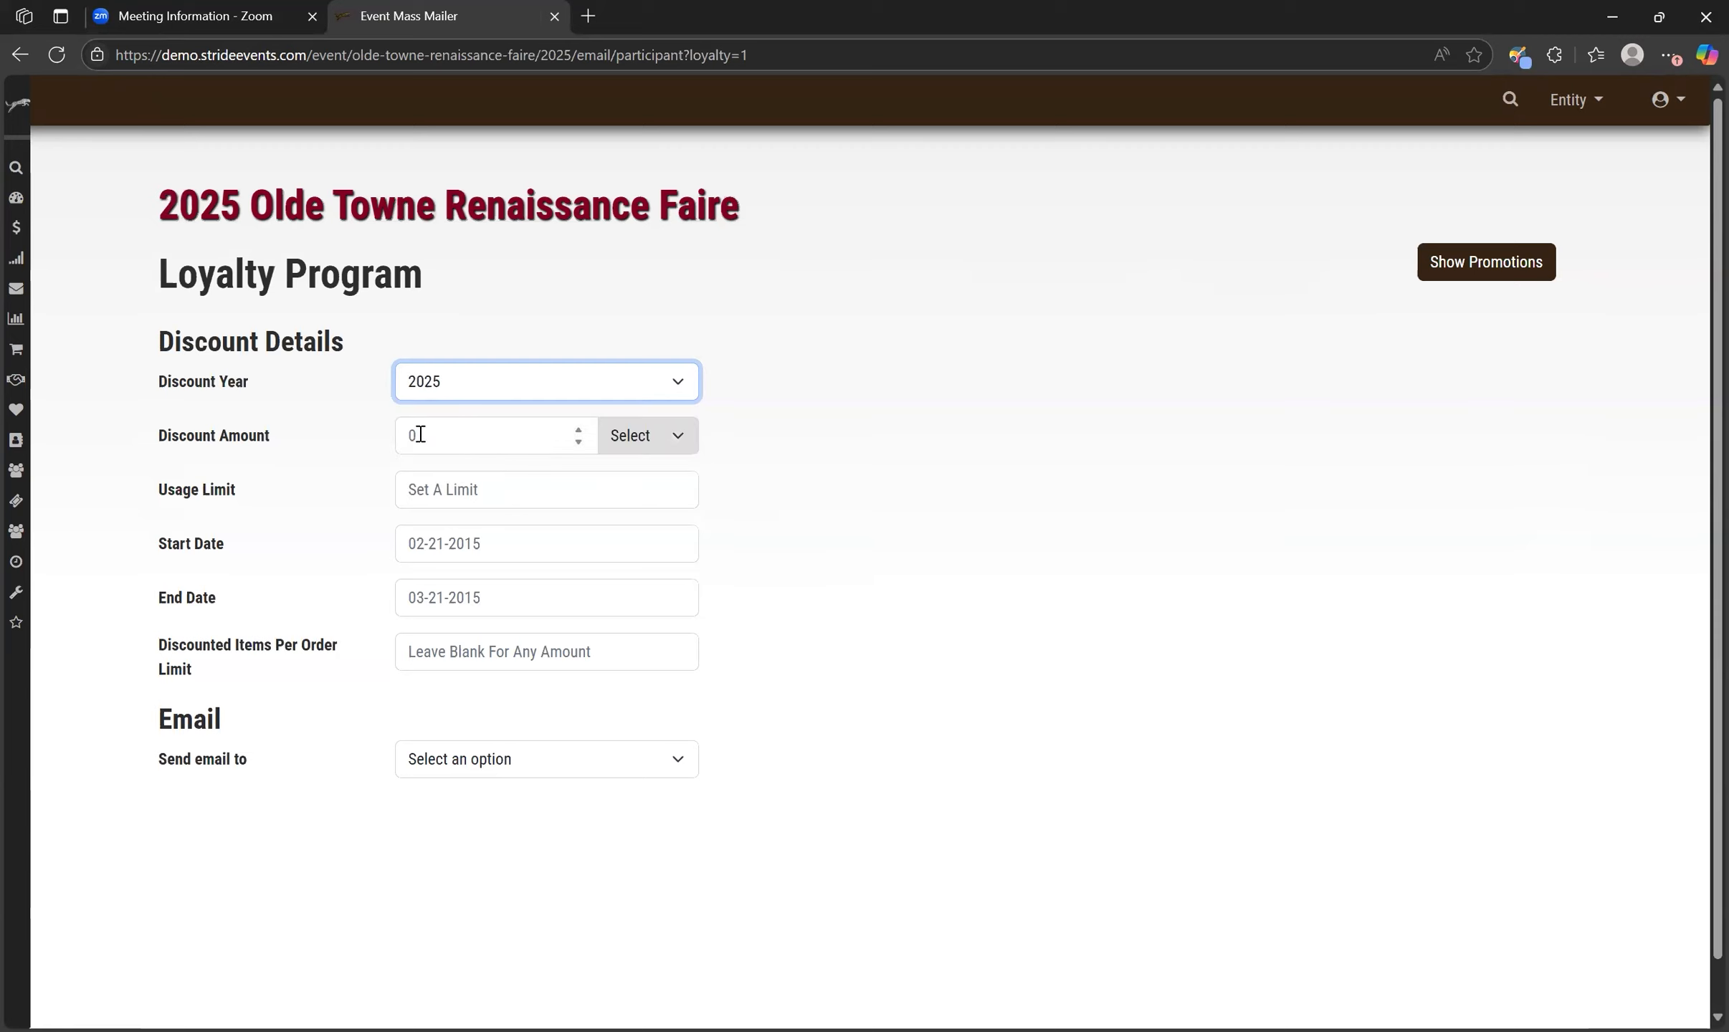
click(420, 435)
text(5)
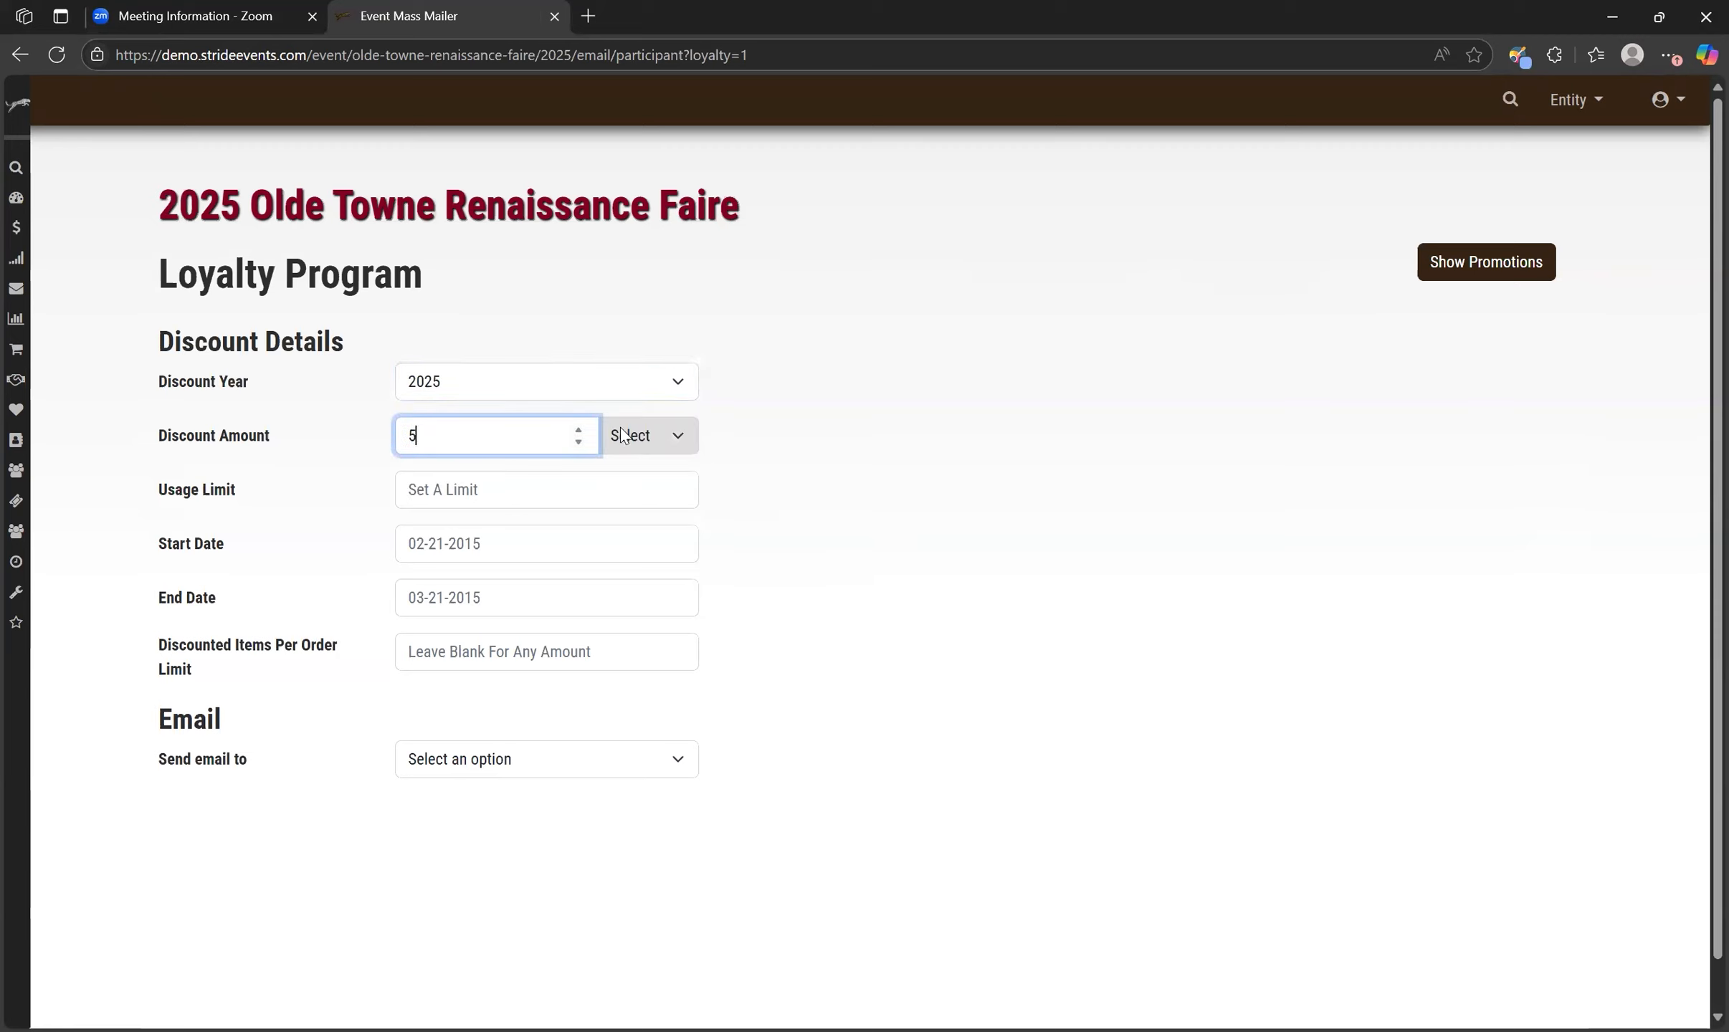
Make the discount a percentage and set the usage limit to 1.
click(636, 438)
click(664, 499)
click(658, 449)
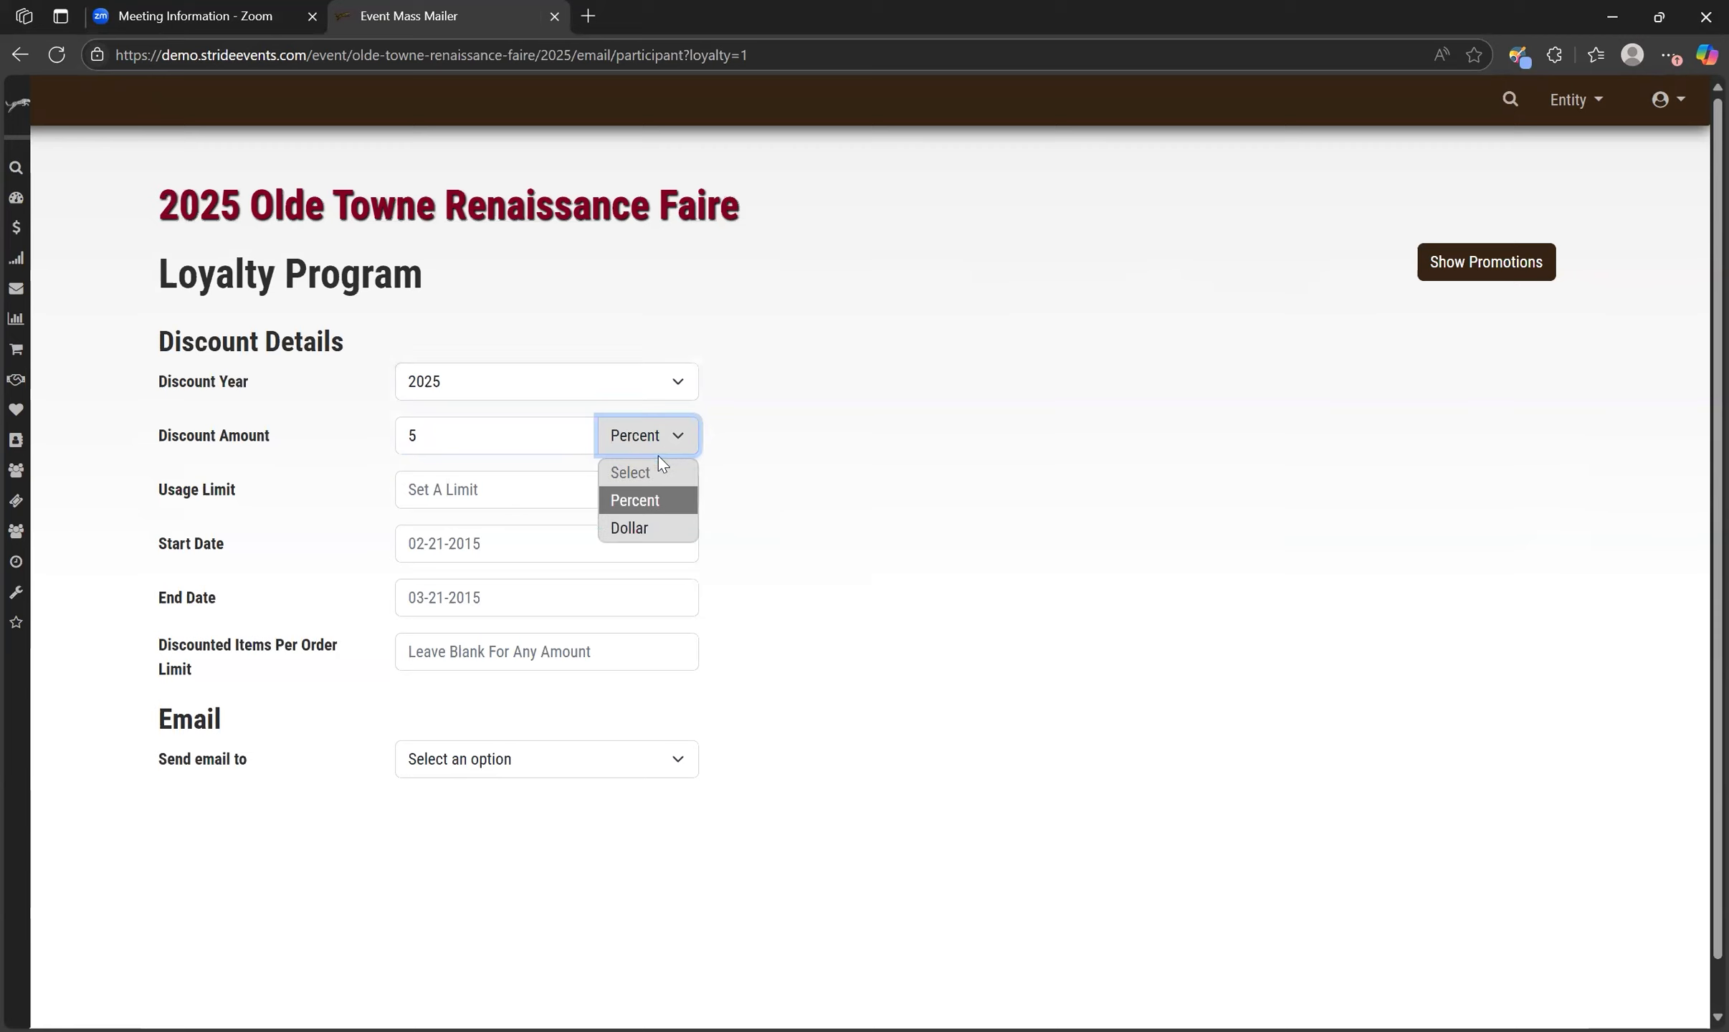
click(664, 503)
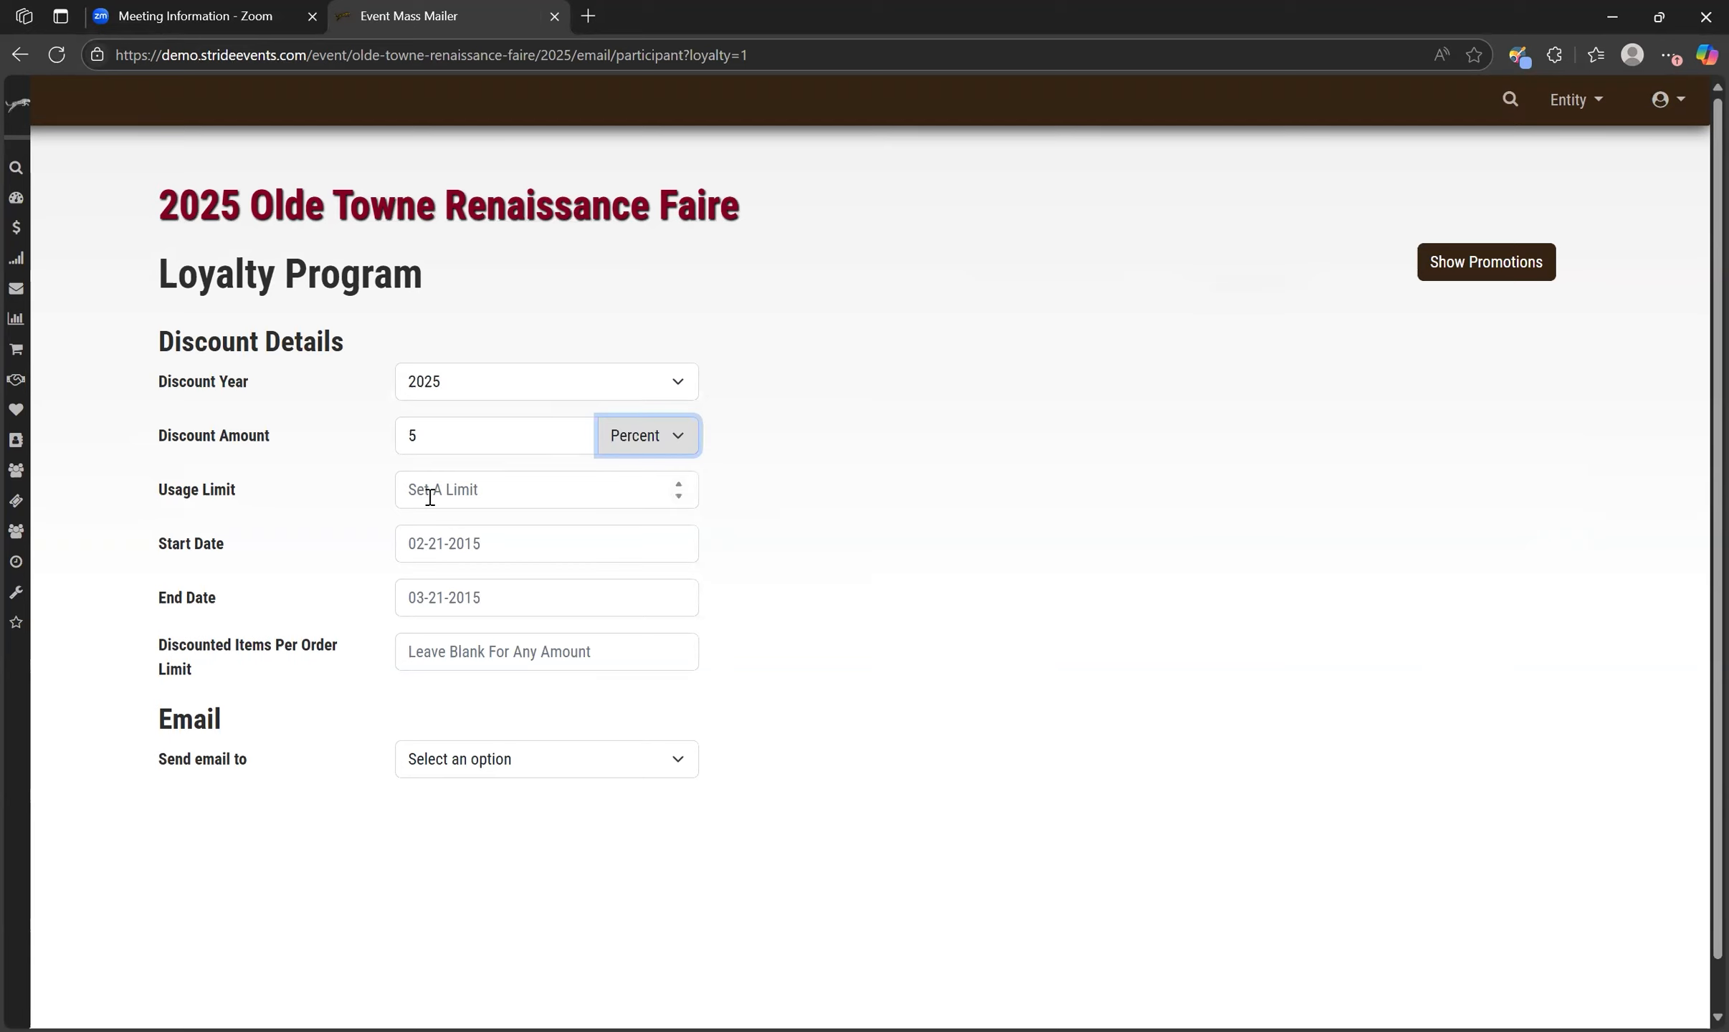
click(431, 489)
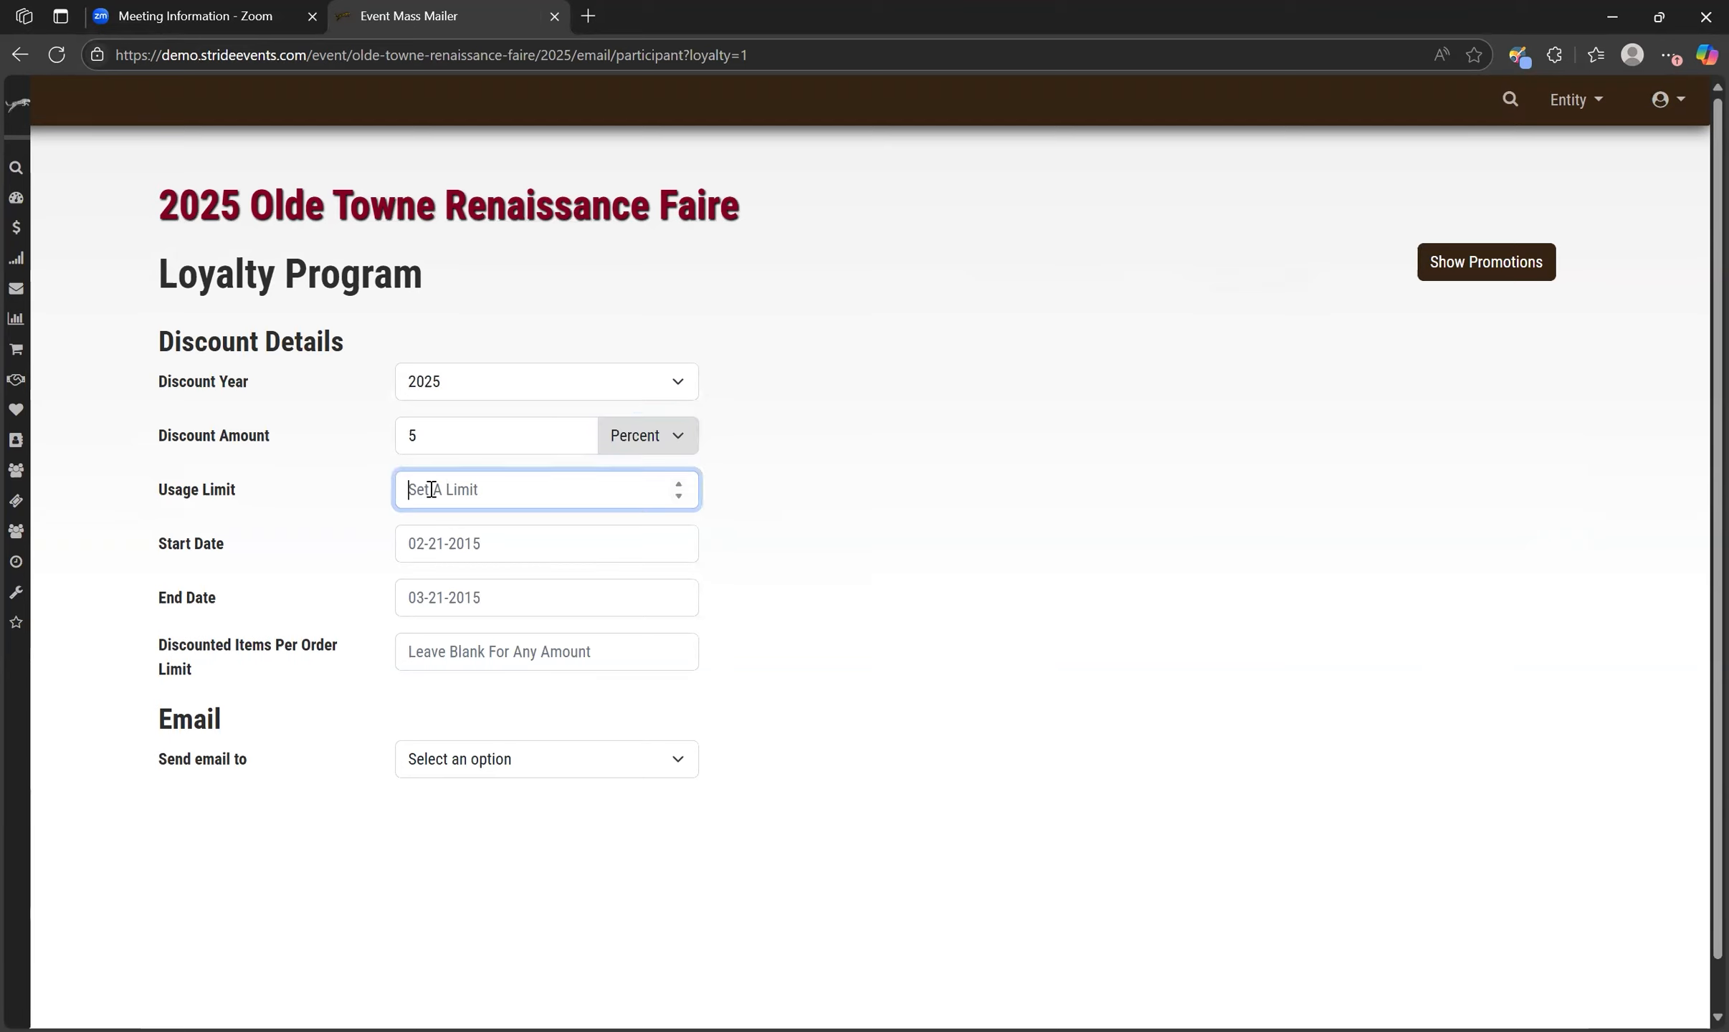
text(1)
Set the discount start date to 2025-06-01 and the end date to 2025-06-30.
click(504, 548)
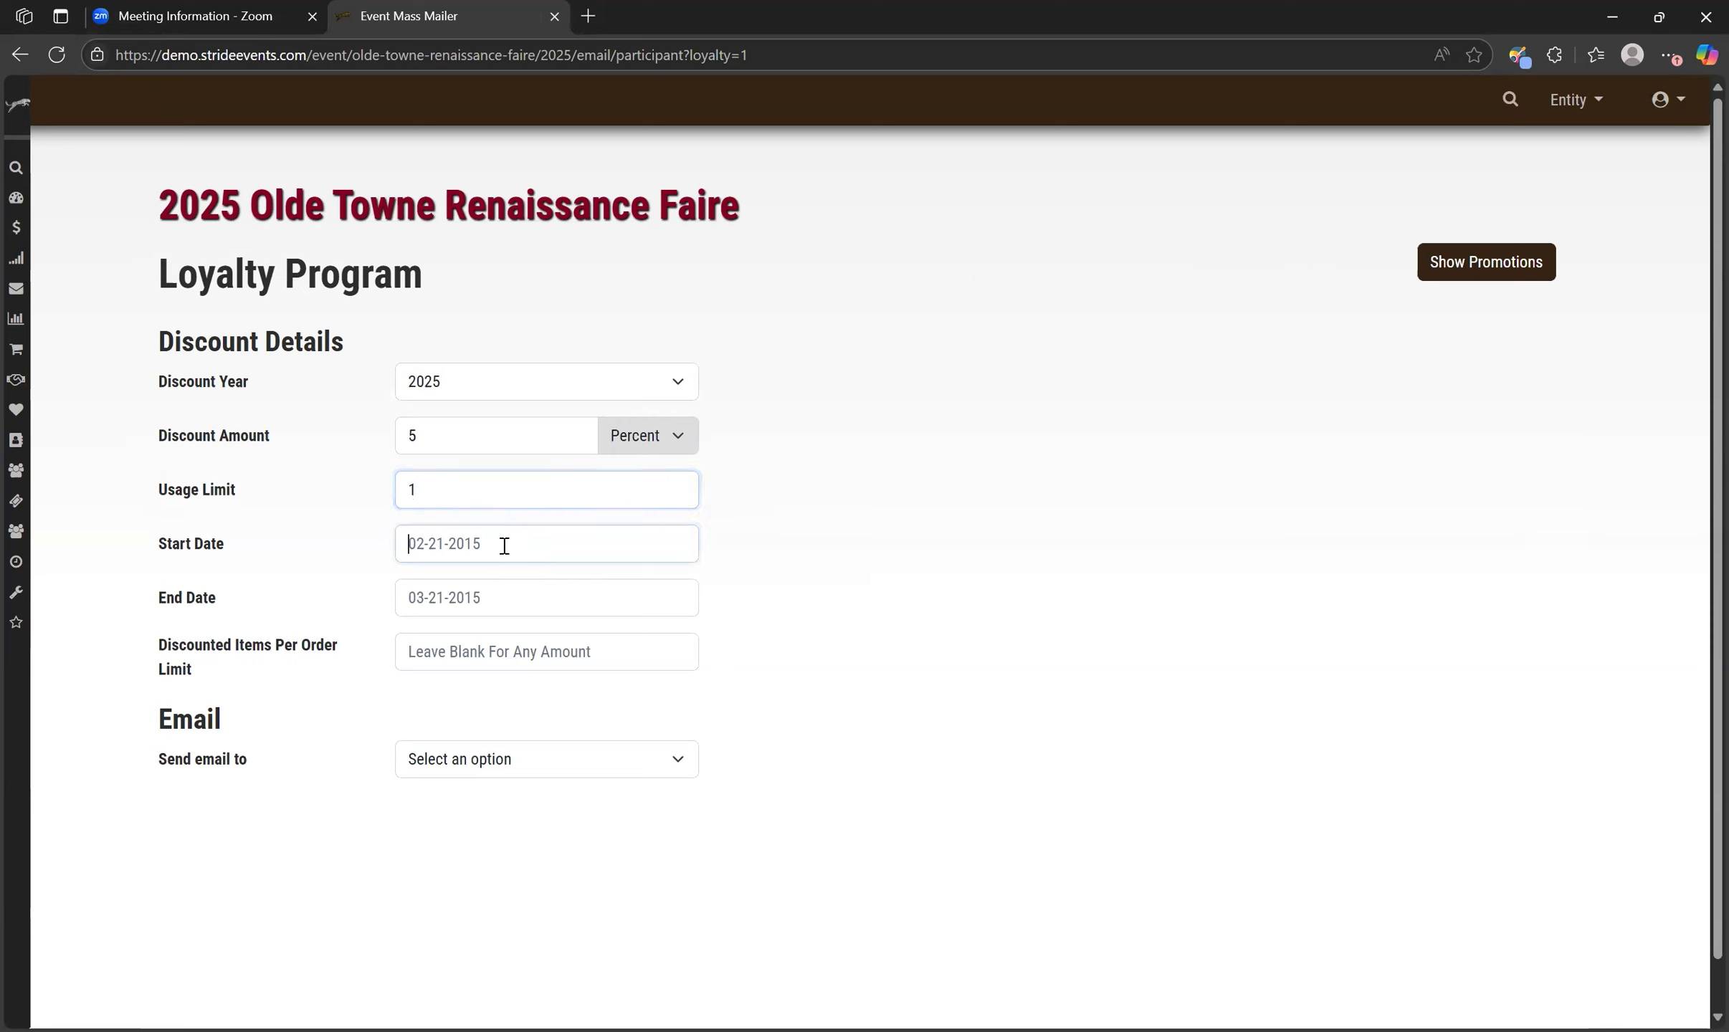
click(528, 579)
click(539, 628)
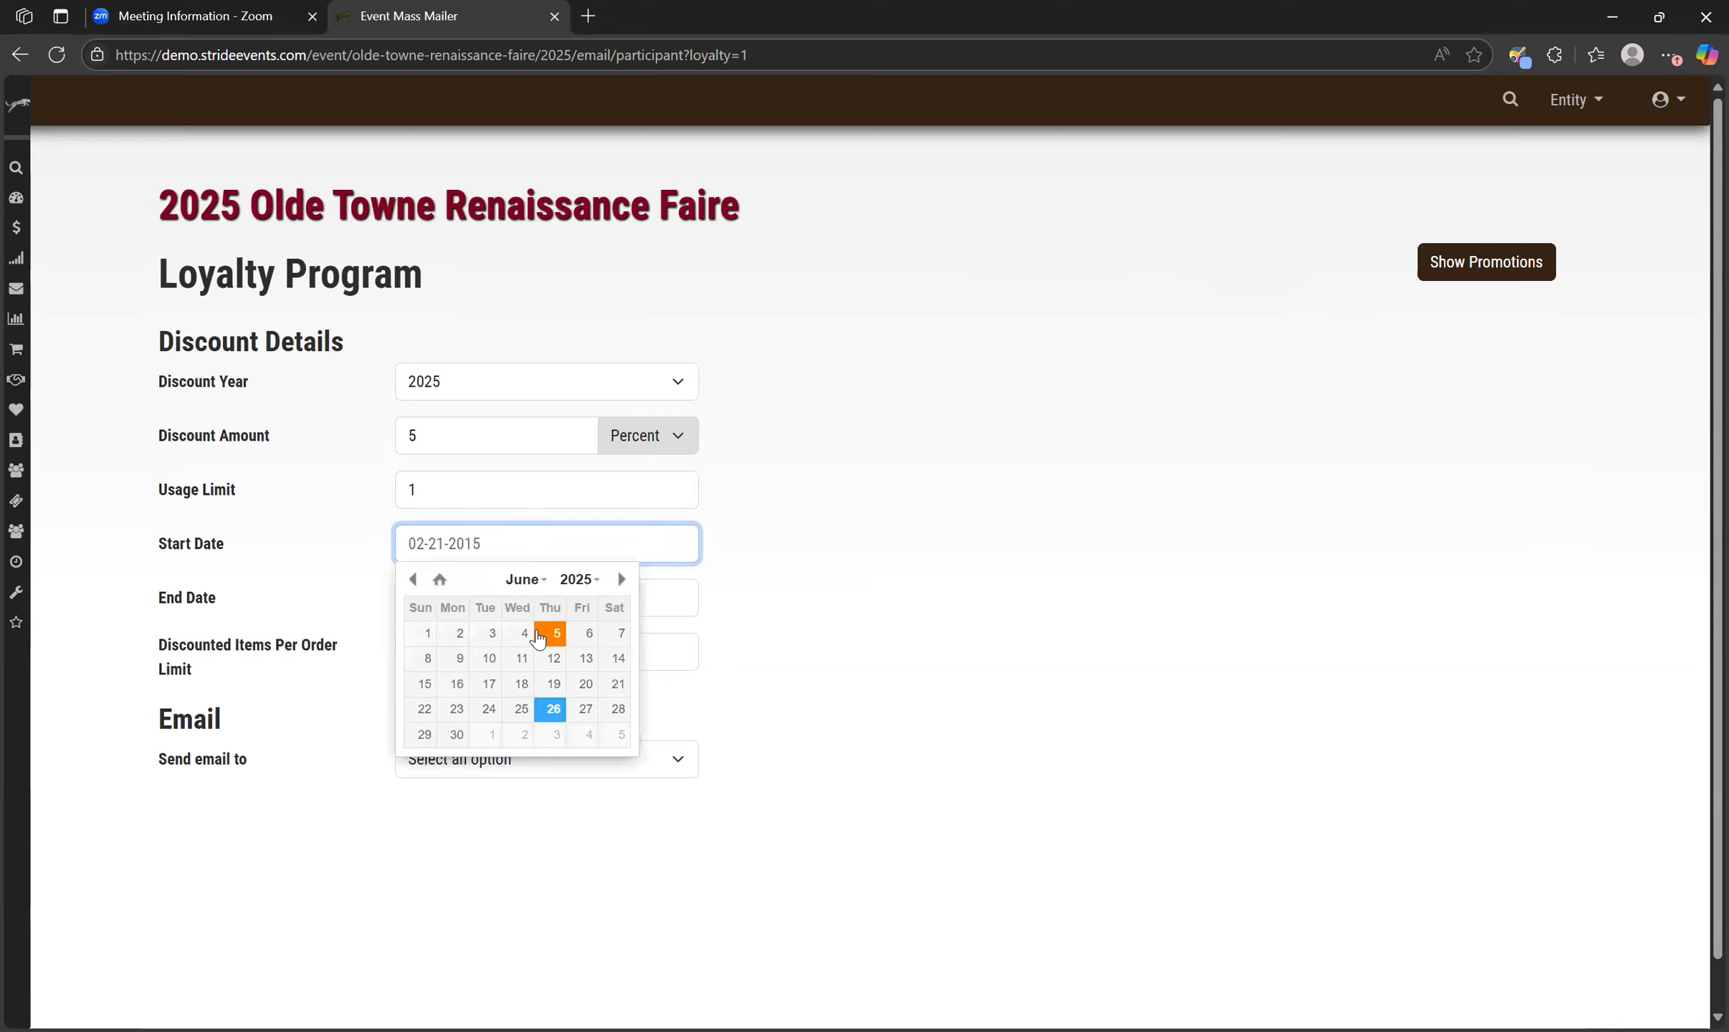
click(427, 633)
click(529, 600)
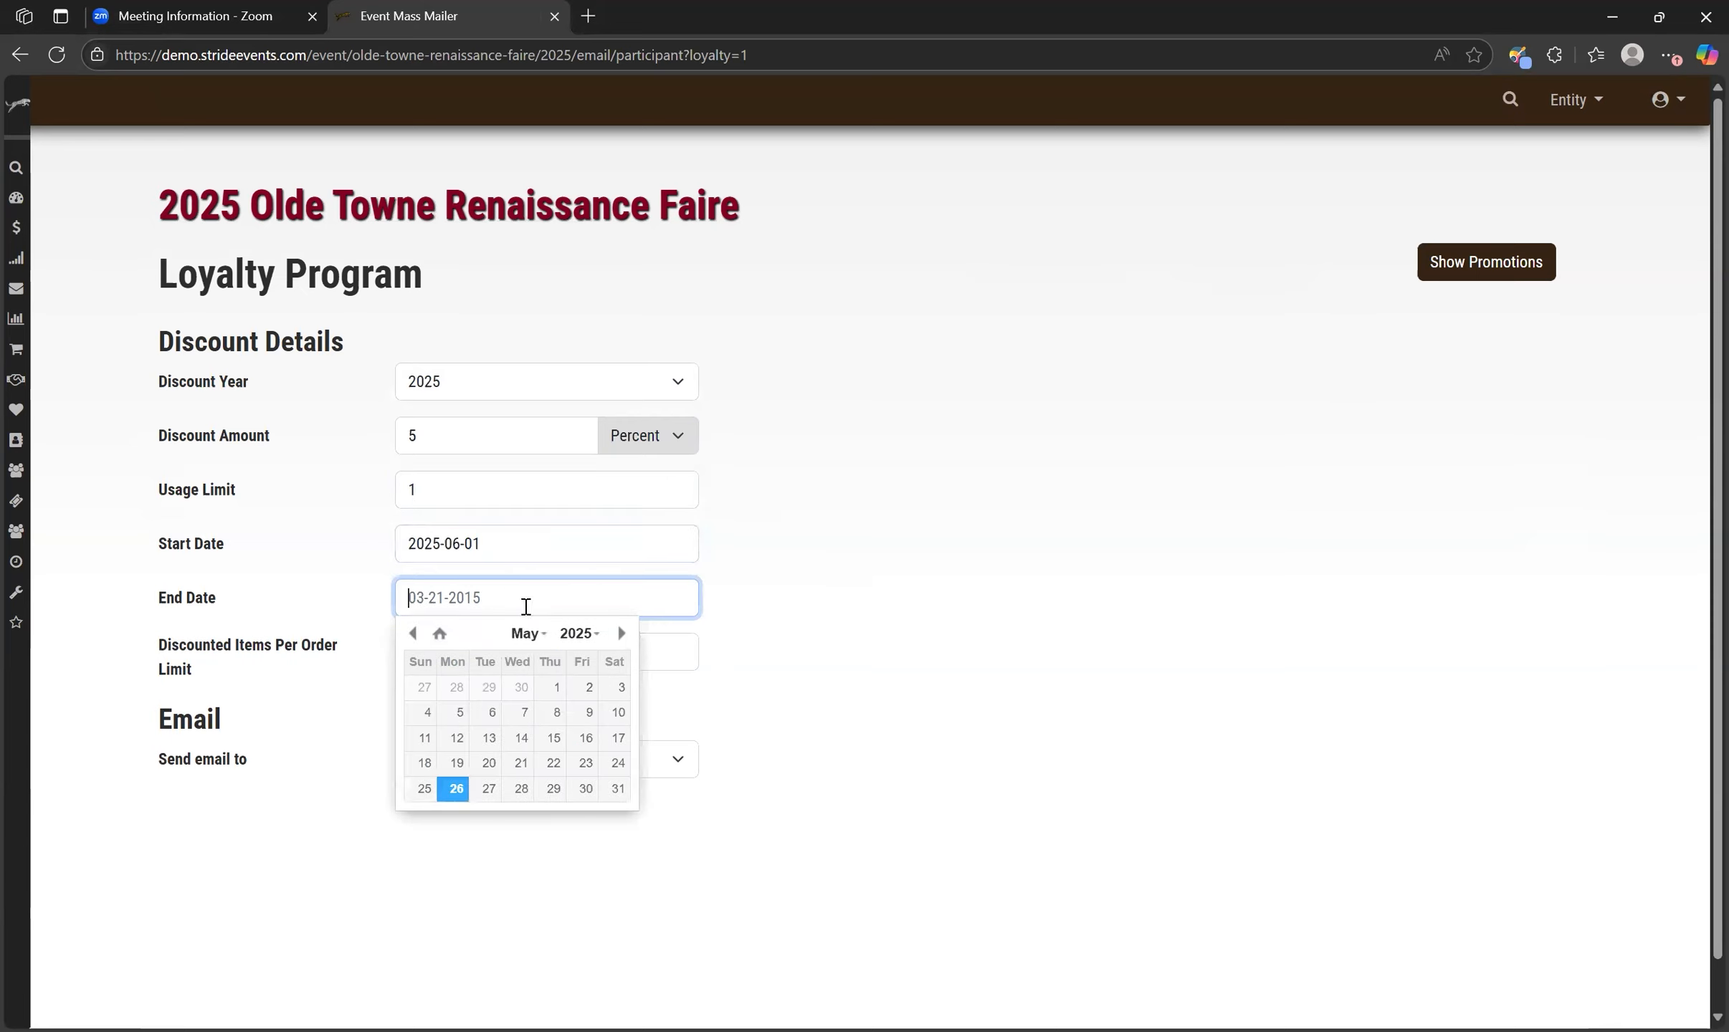
click(529, 633)
click(531, 686)
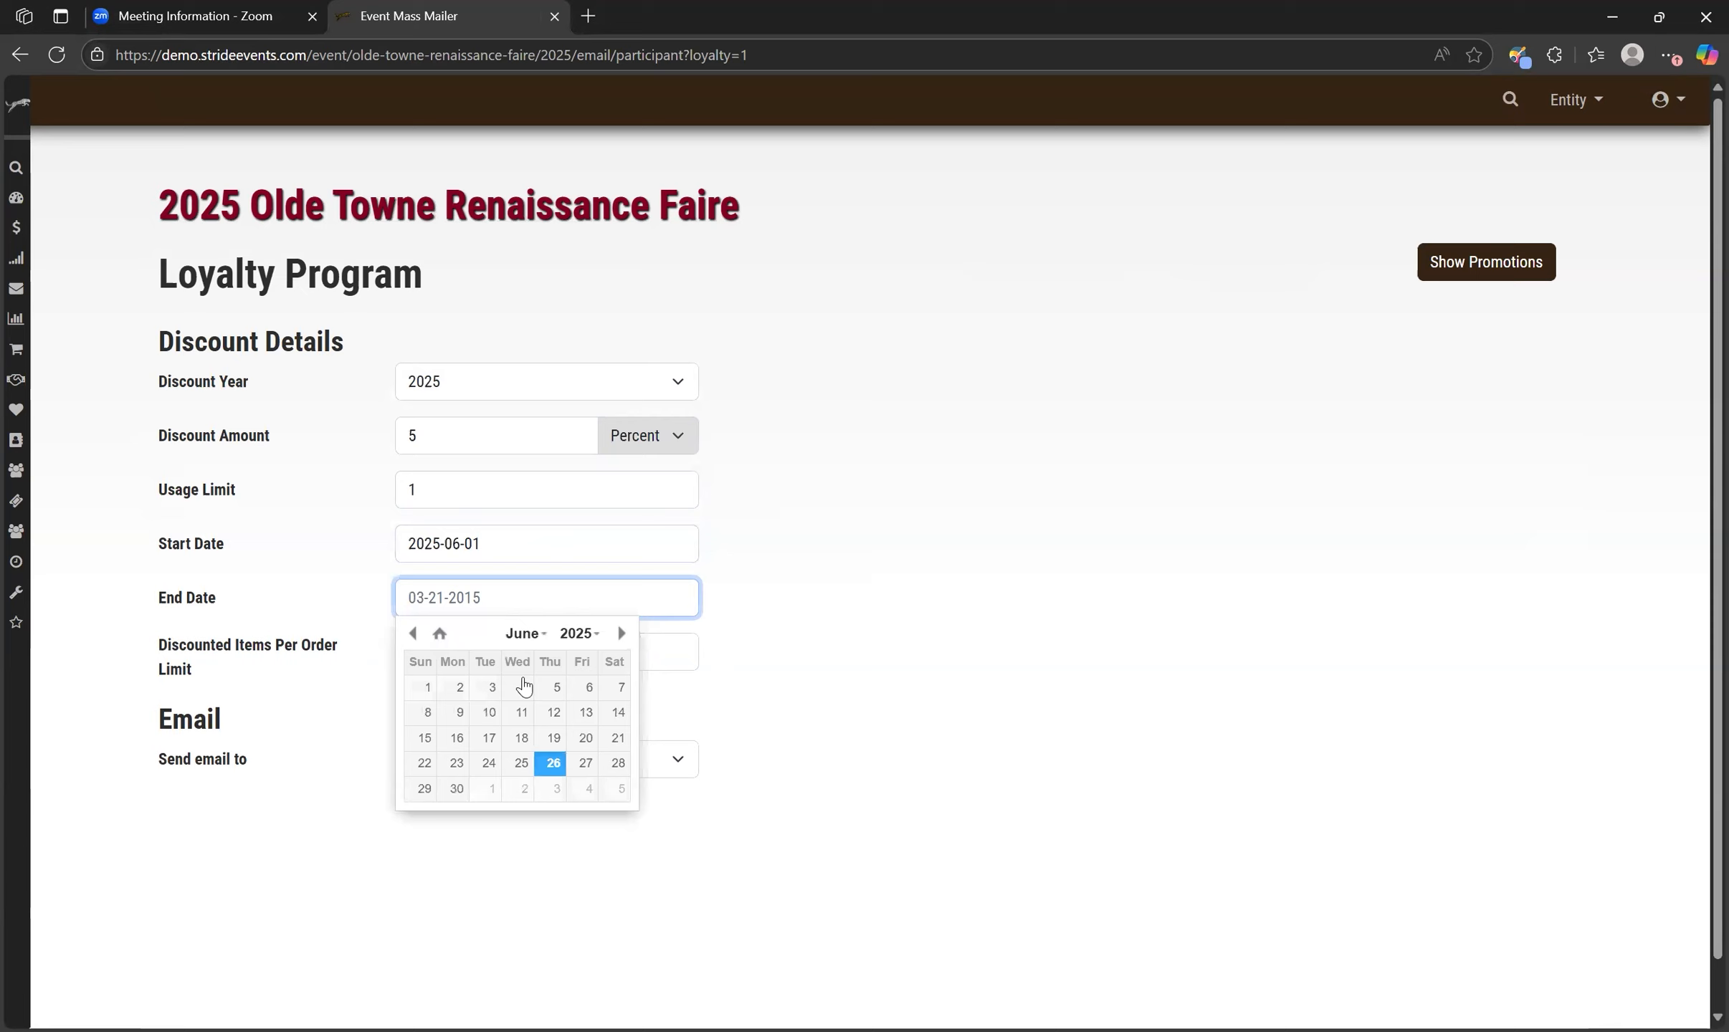
click(457, 791)
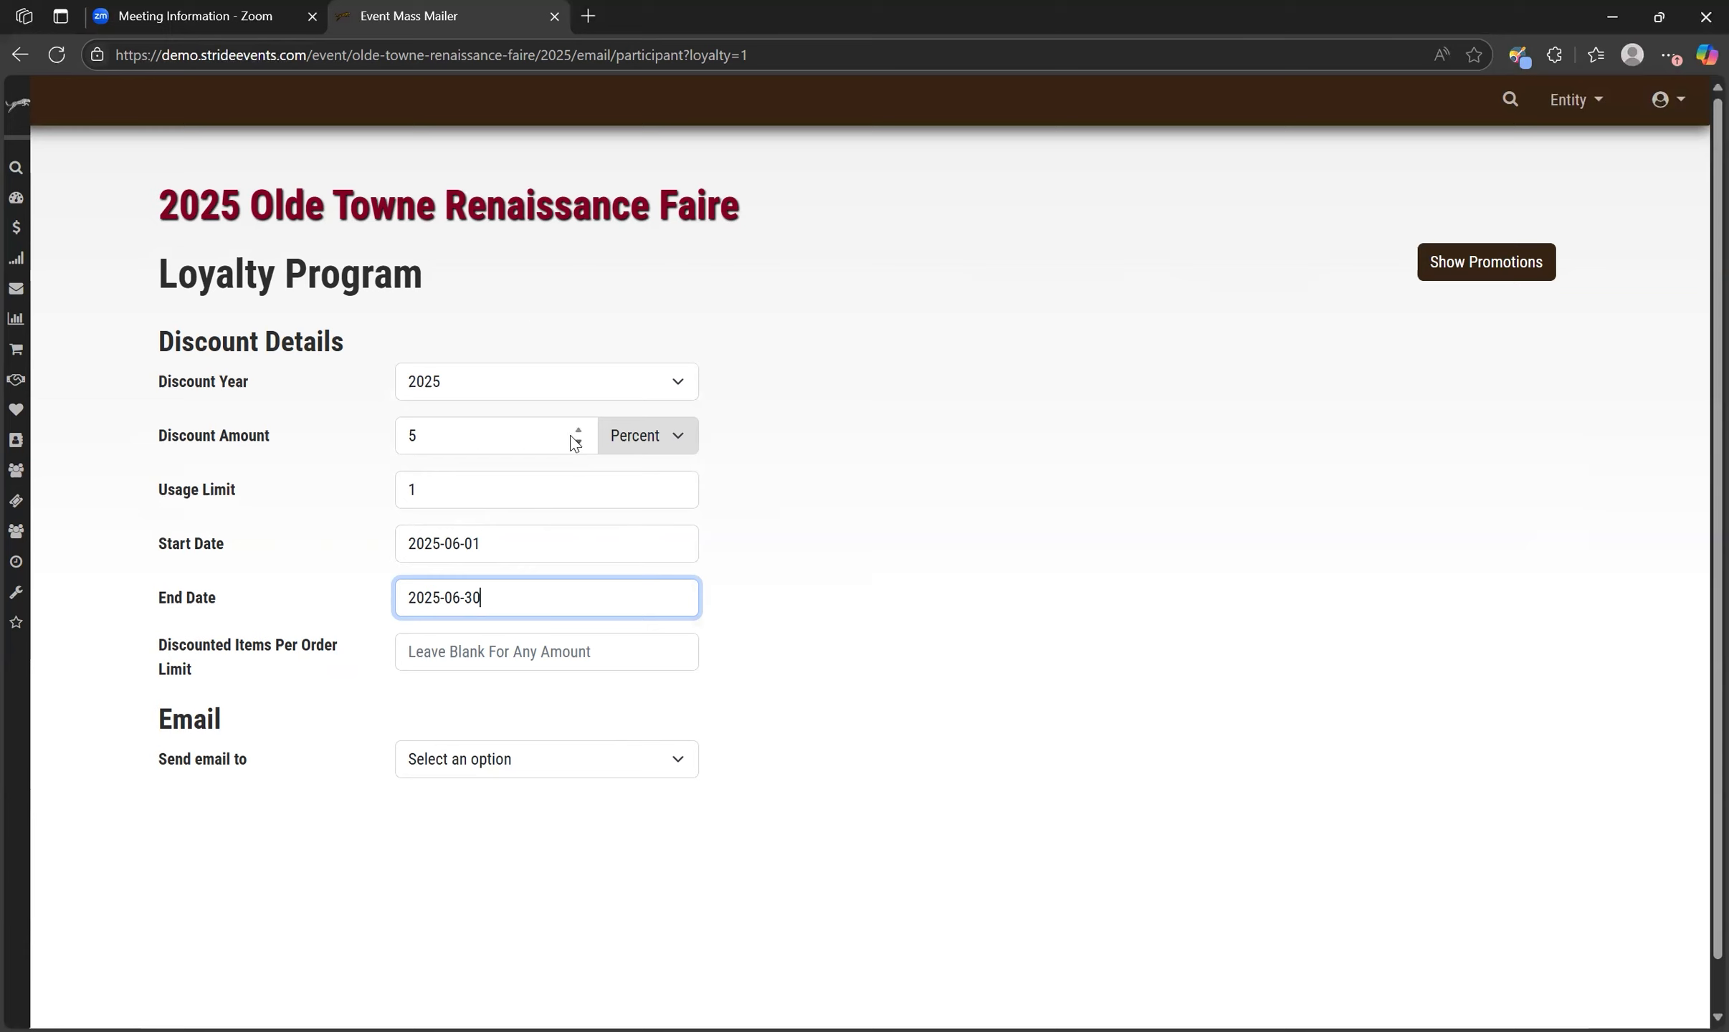
Choose Tickets as the group to send the loyalty email to.
click(682, 766)
scroll(652, 721, down, 1)
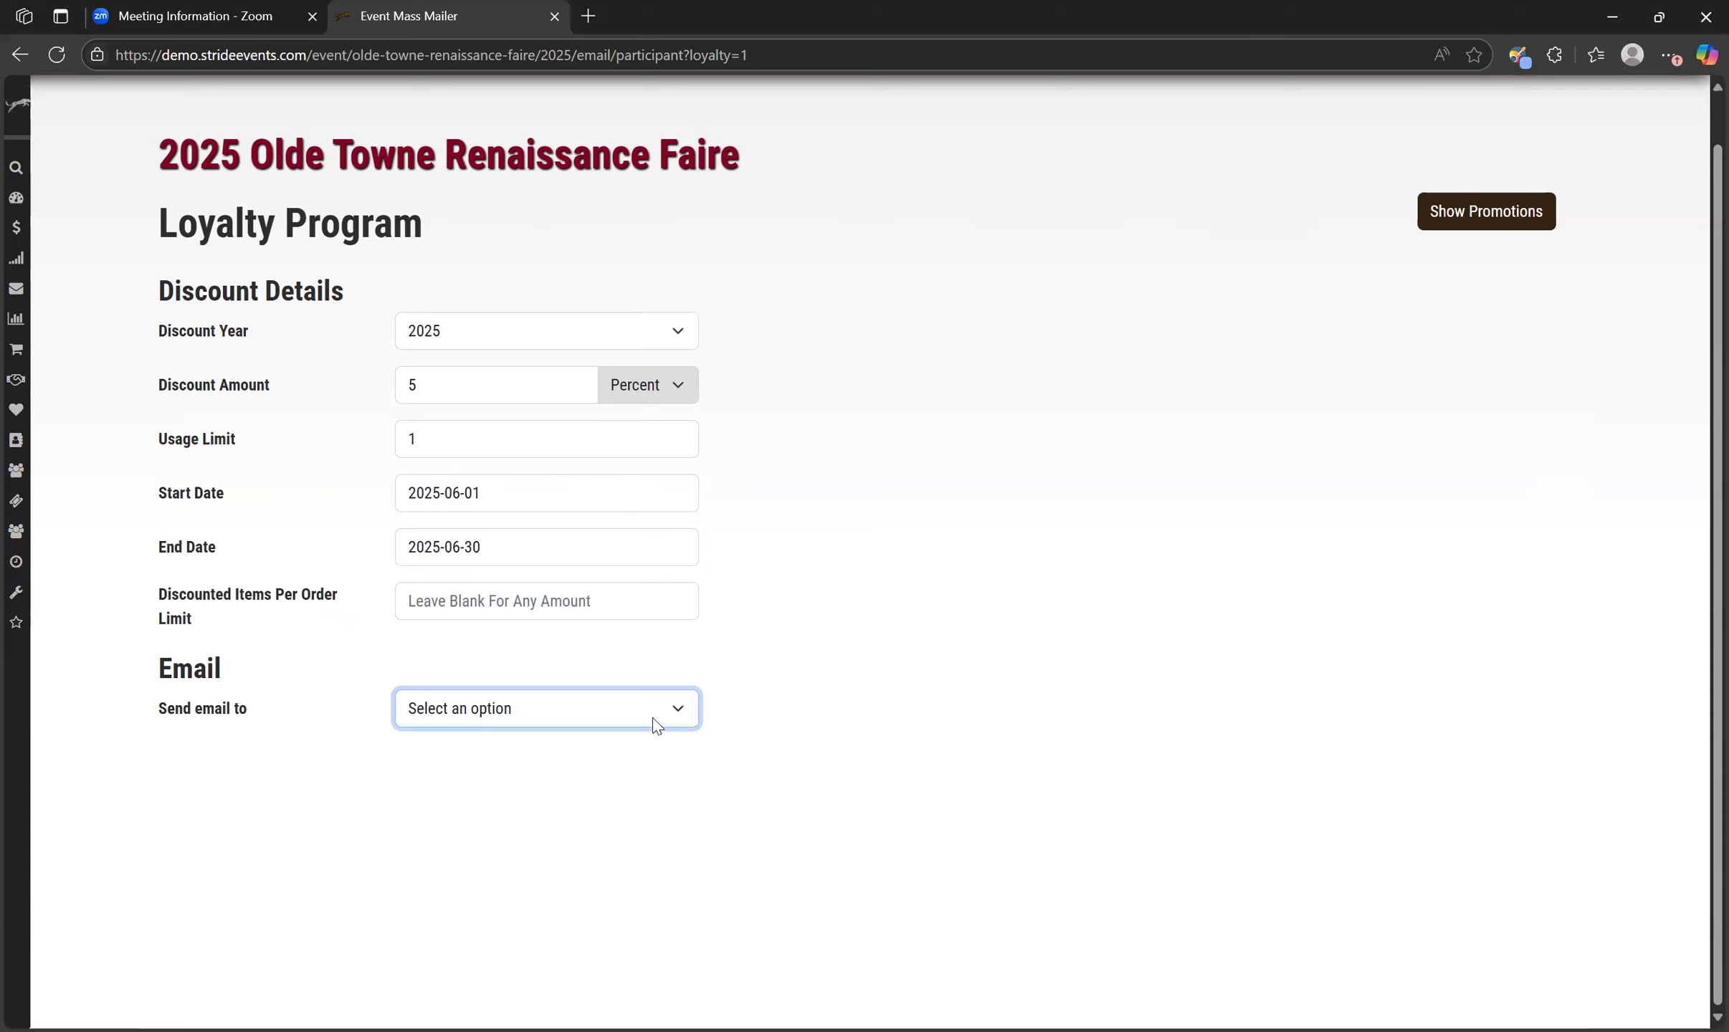
click(652, 717)
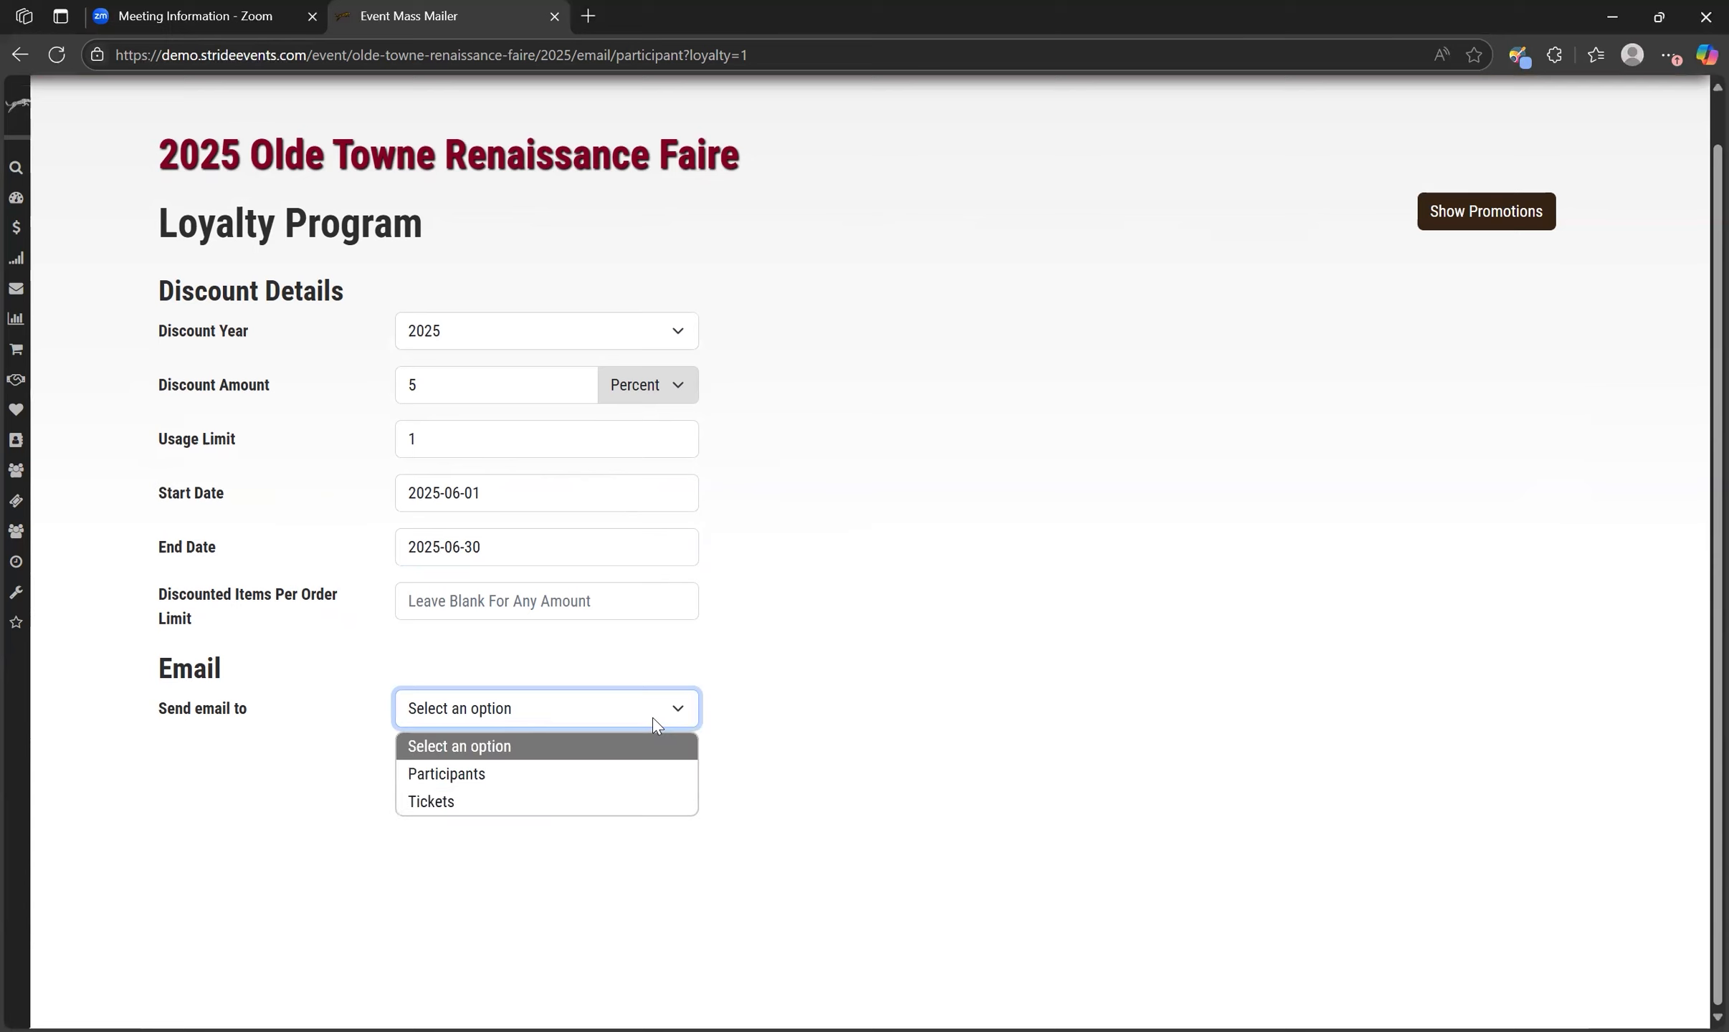
click(611, 799)
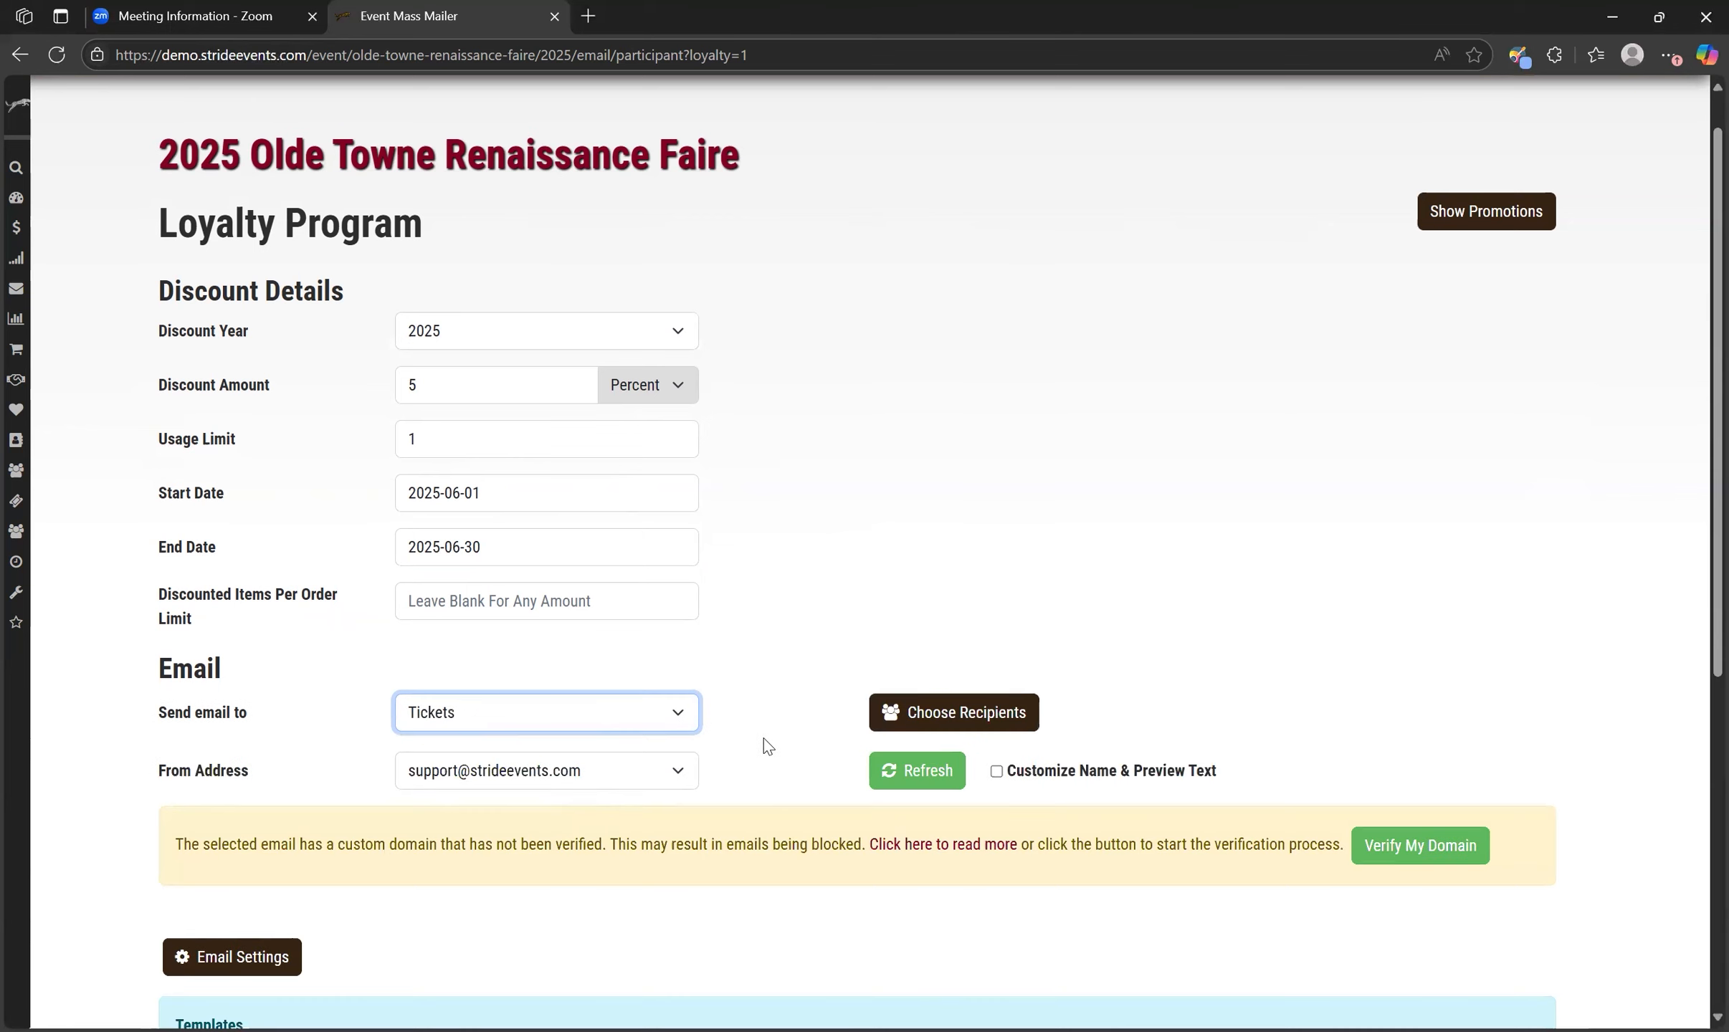
Choose recipients who attended in 2024 with all event times selected, exclude discount-year and future attendees, and save.
click(948, 728)
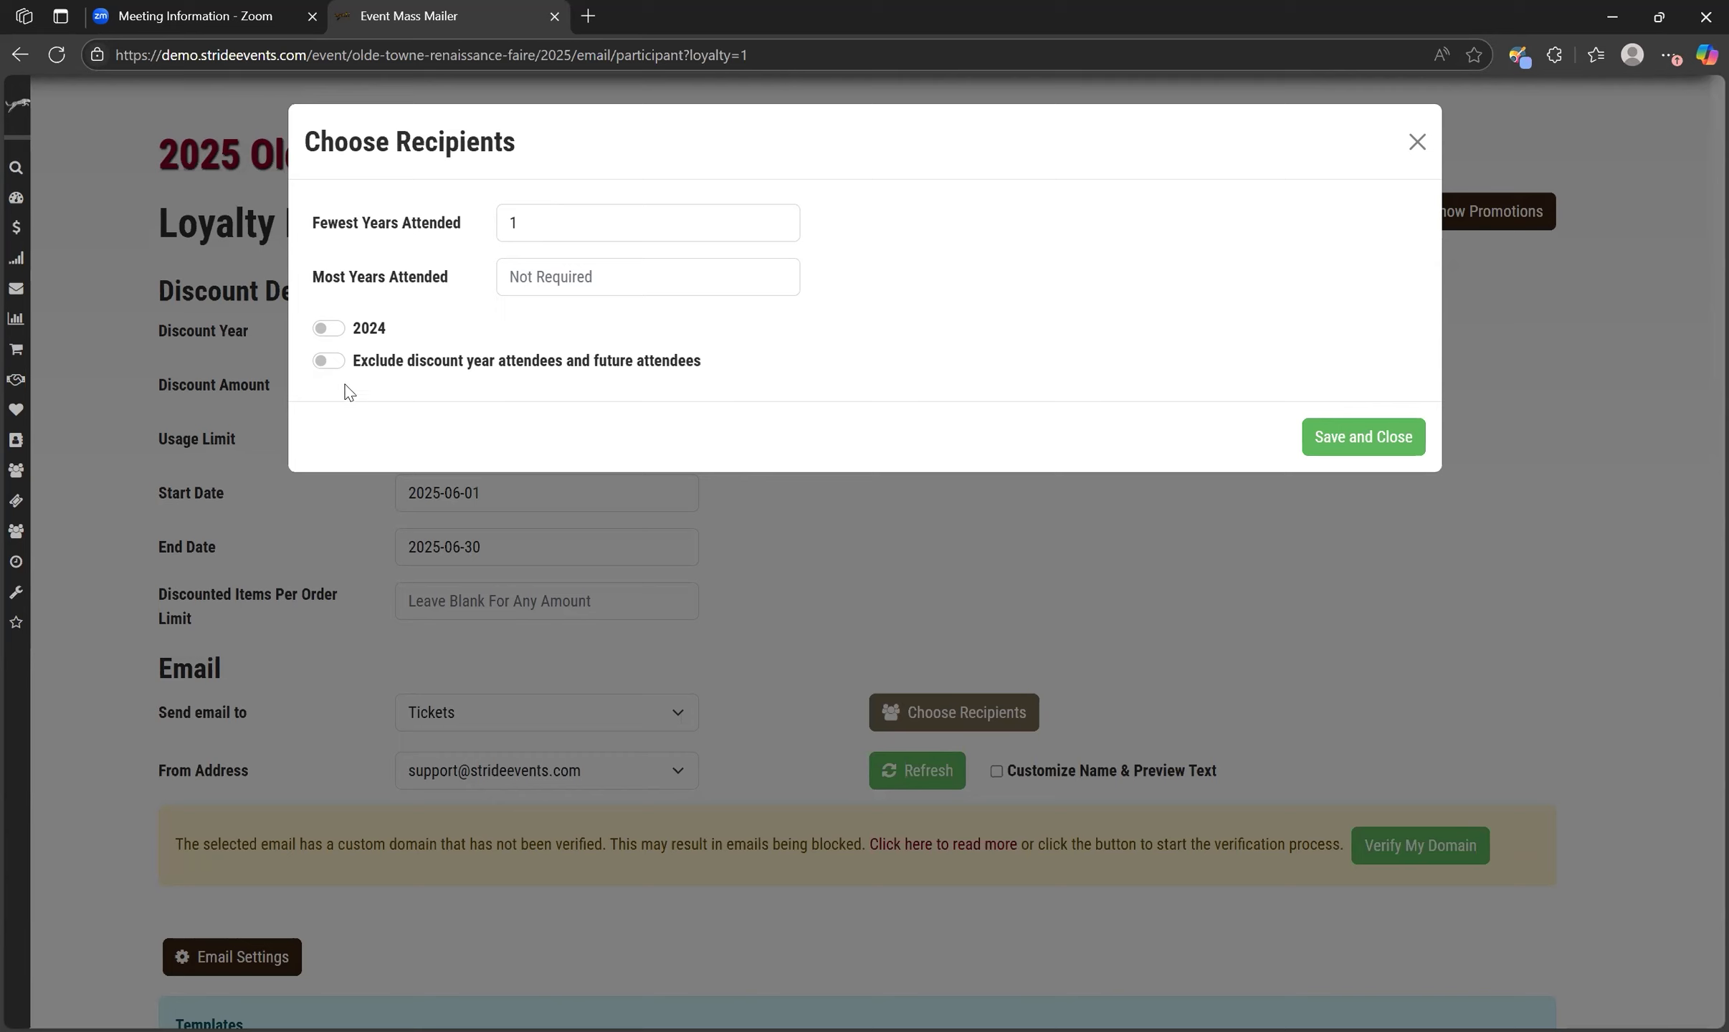
click(333, 329)
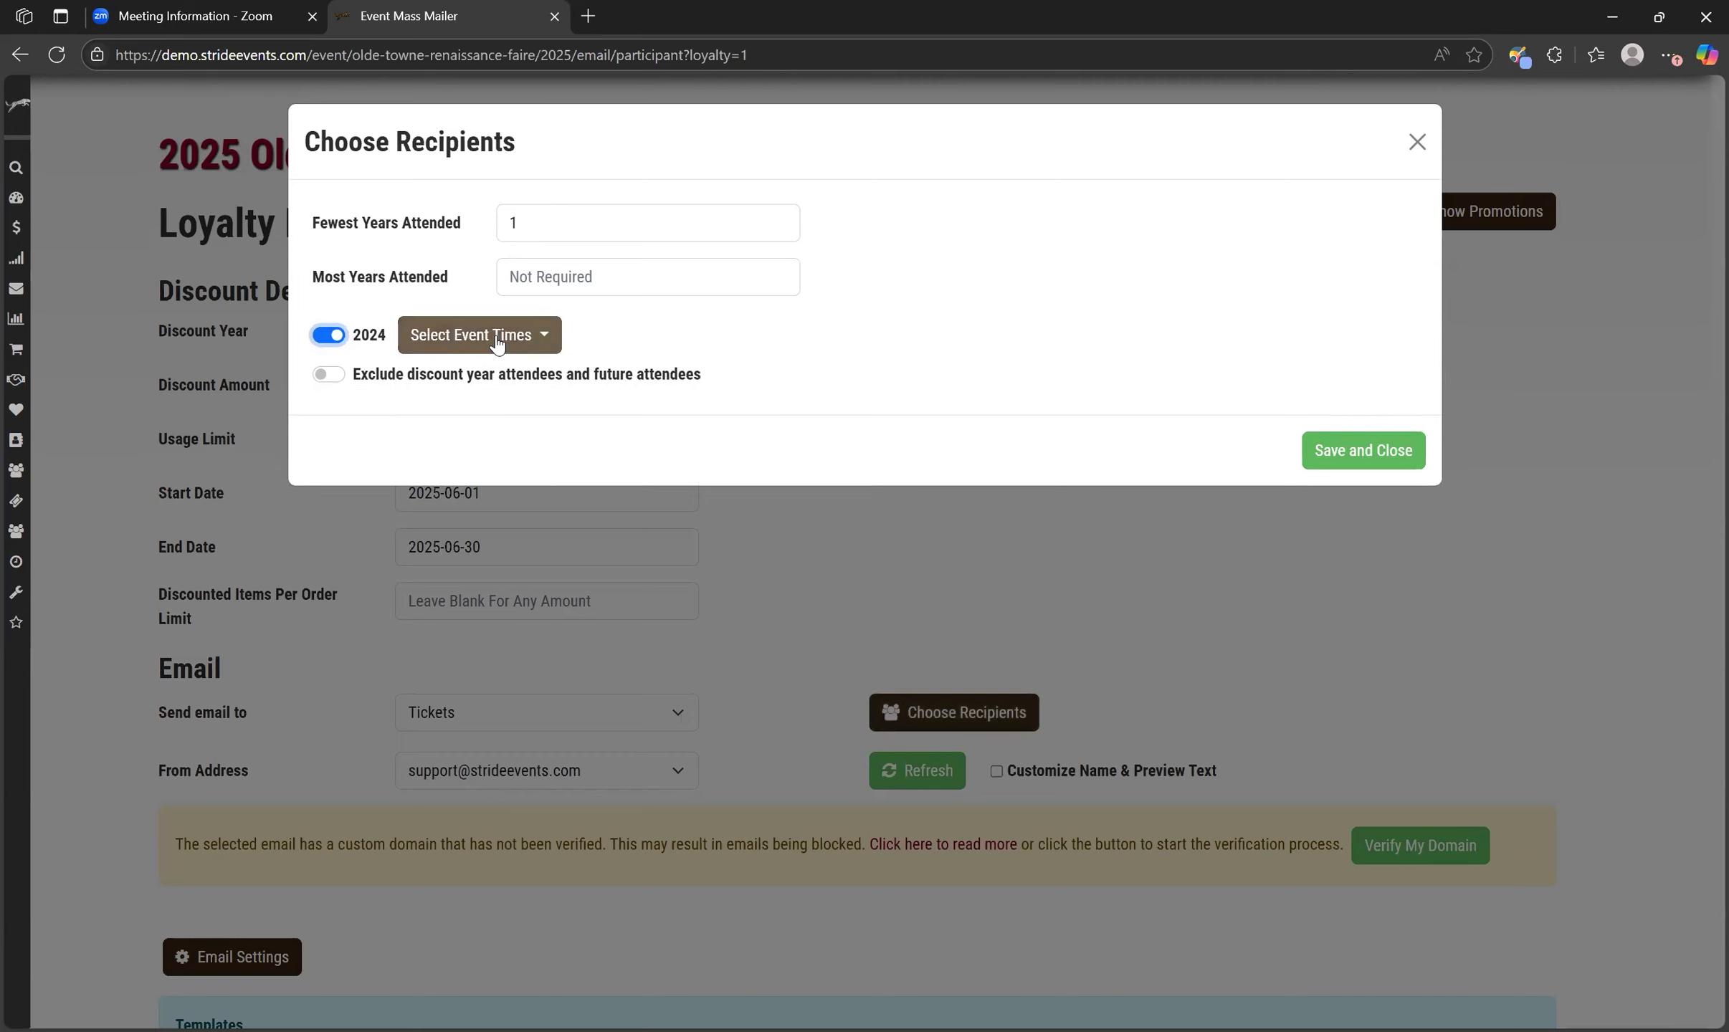
click(498, 340)
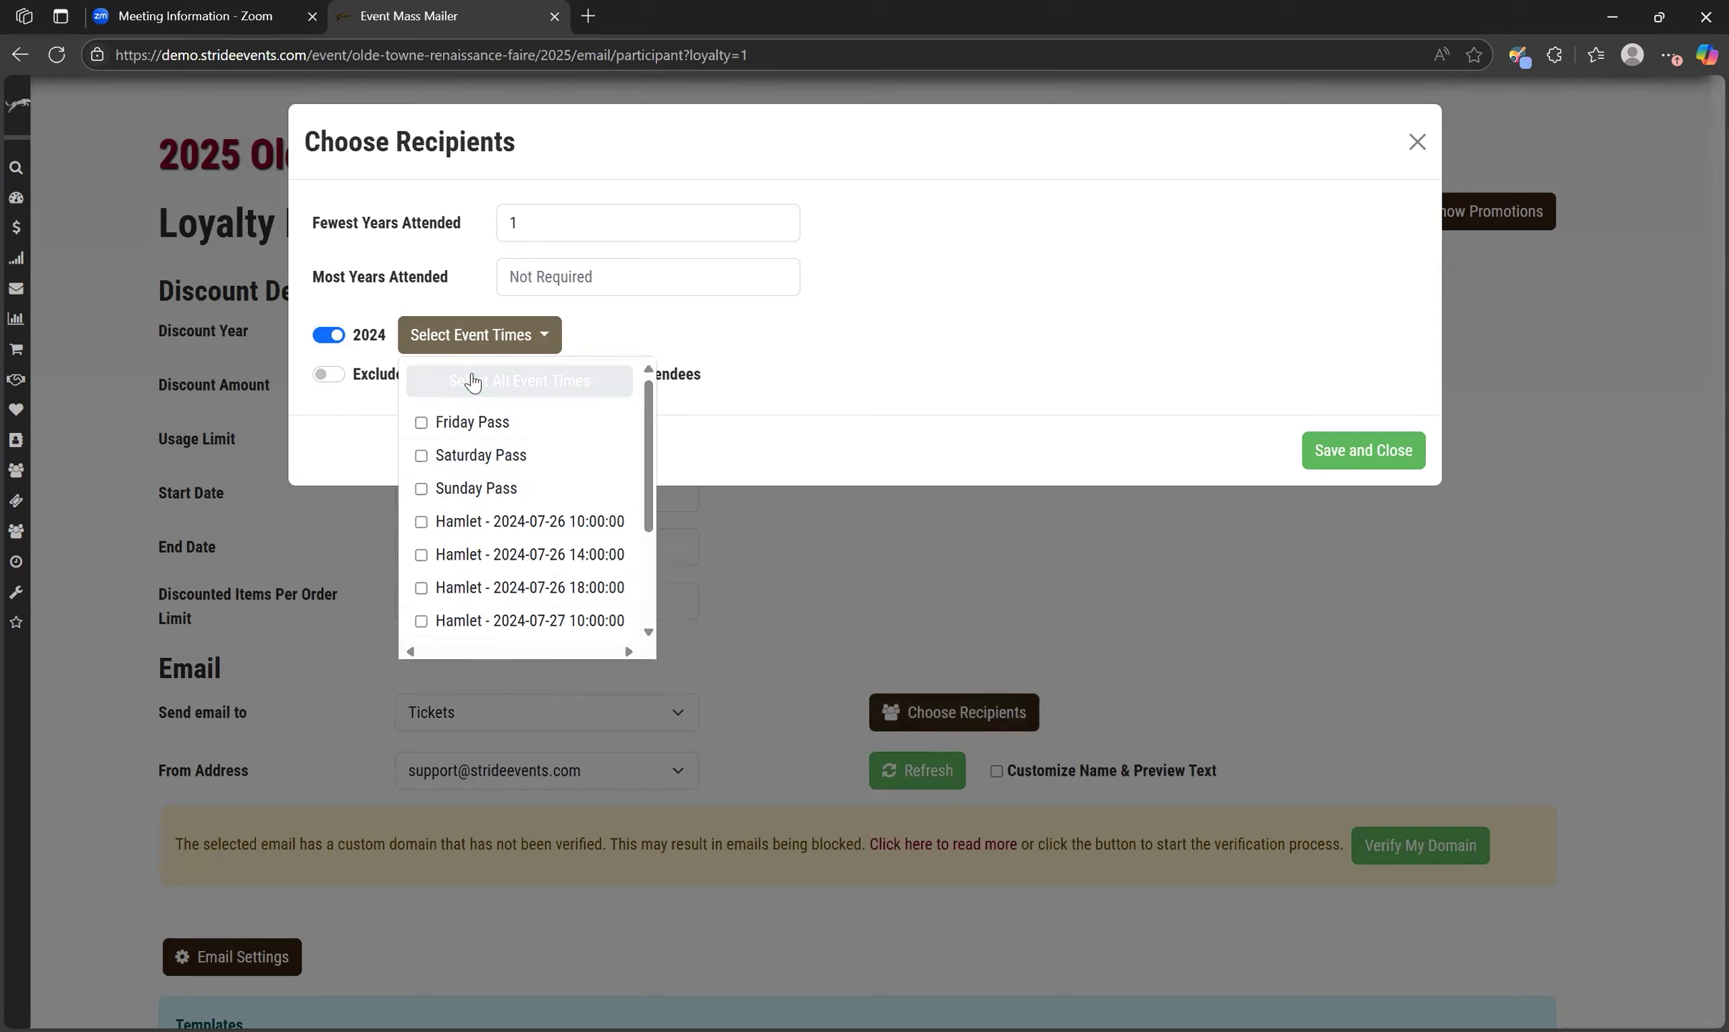
click(516, 391)
click(725, 340)
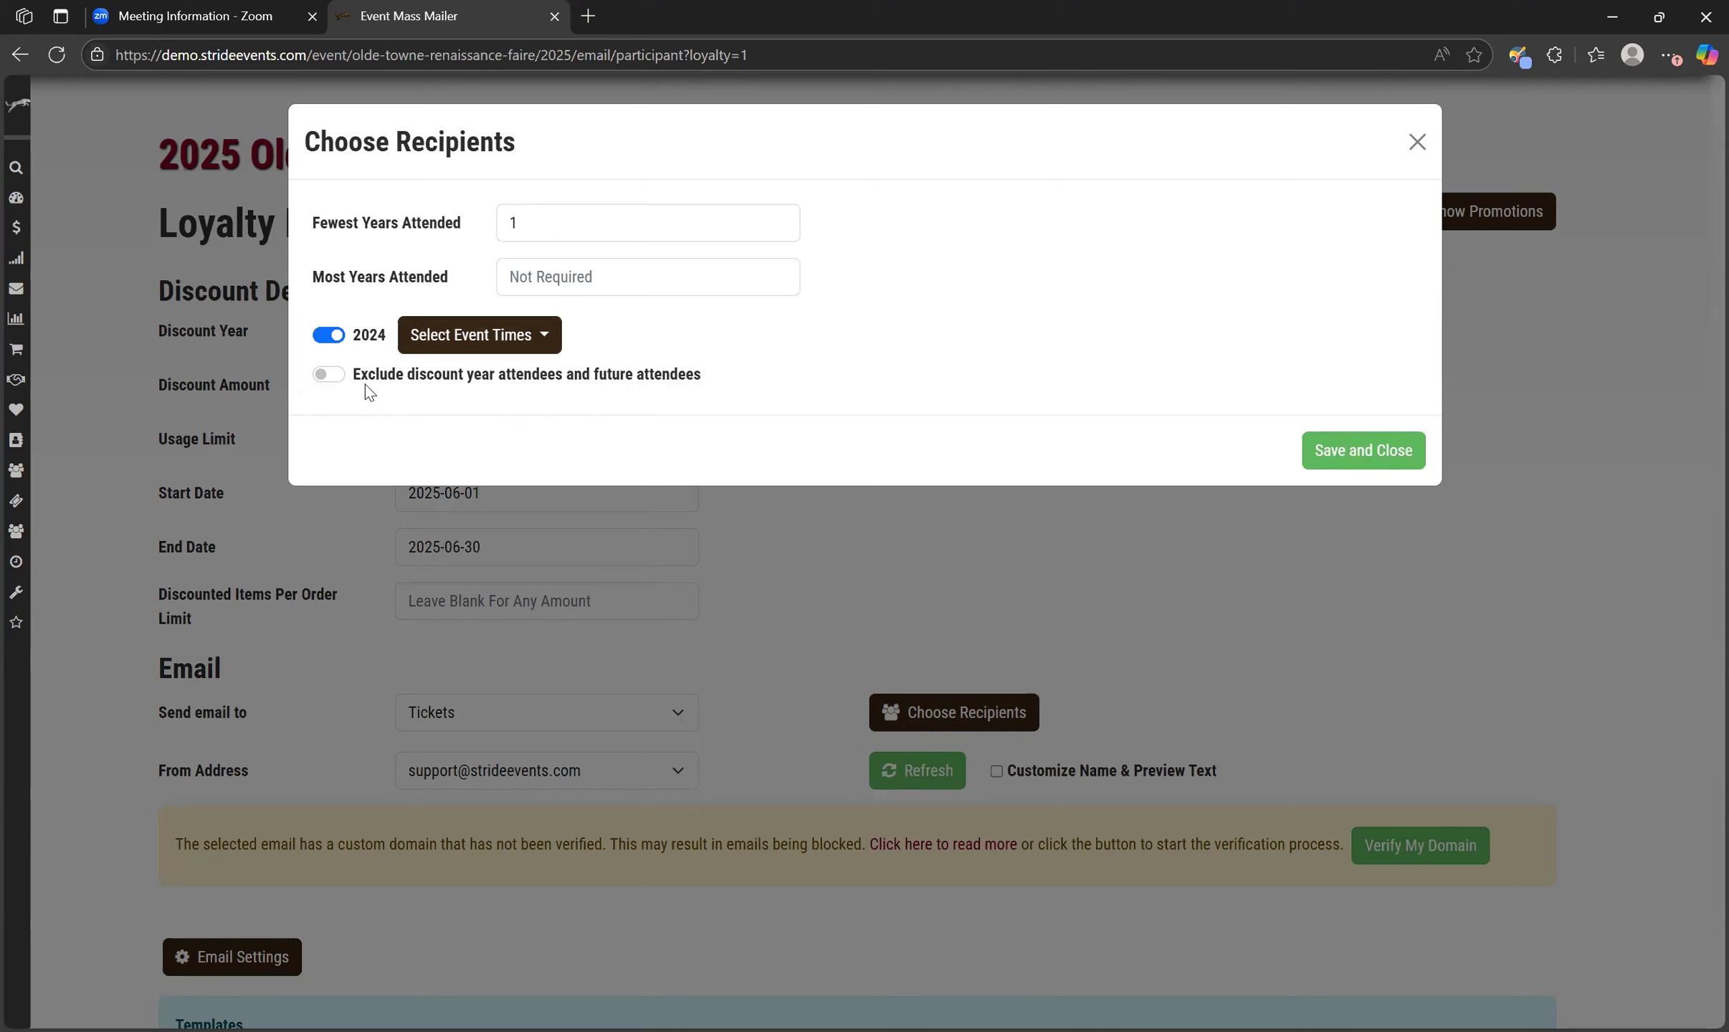
click(333, 376)
click(1355, 452)
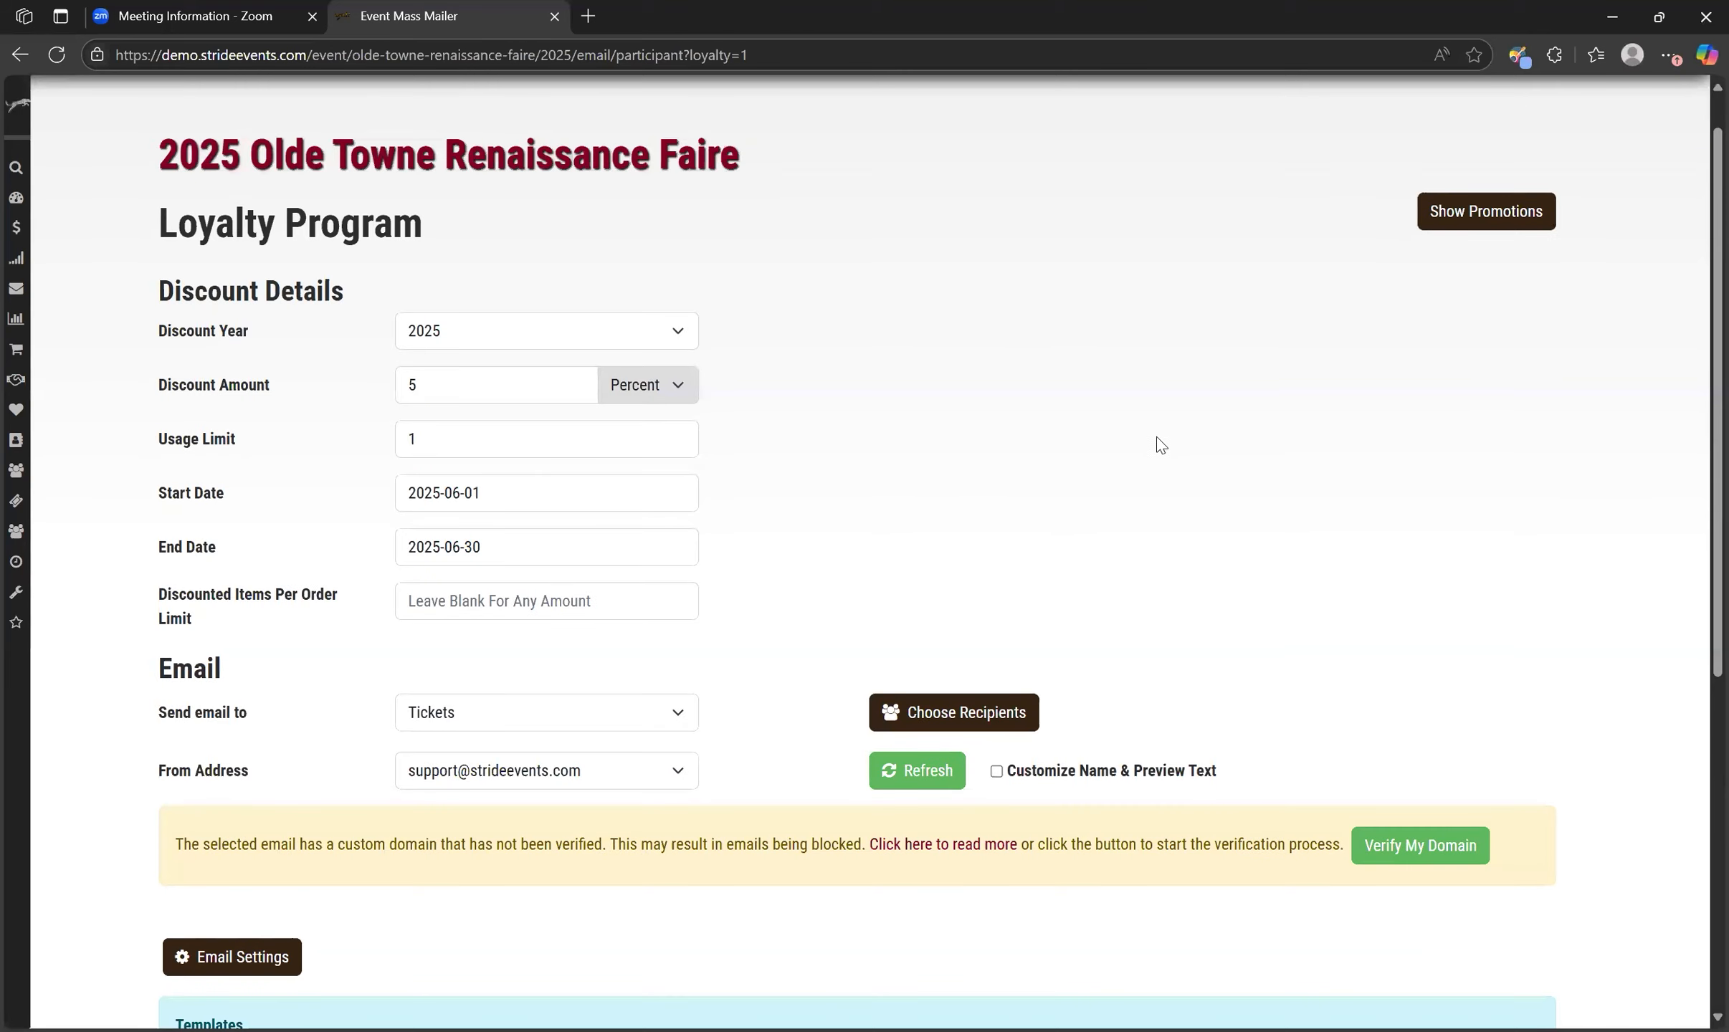
Review the template placeholders and how they are used in the loyalty email body.
scroll(1161, 448, down, 7)
scroll(932, 853, down, 1)
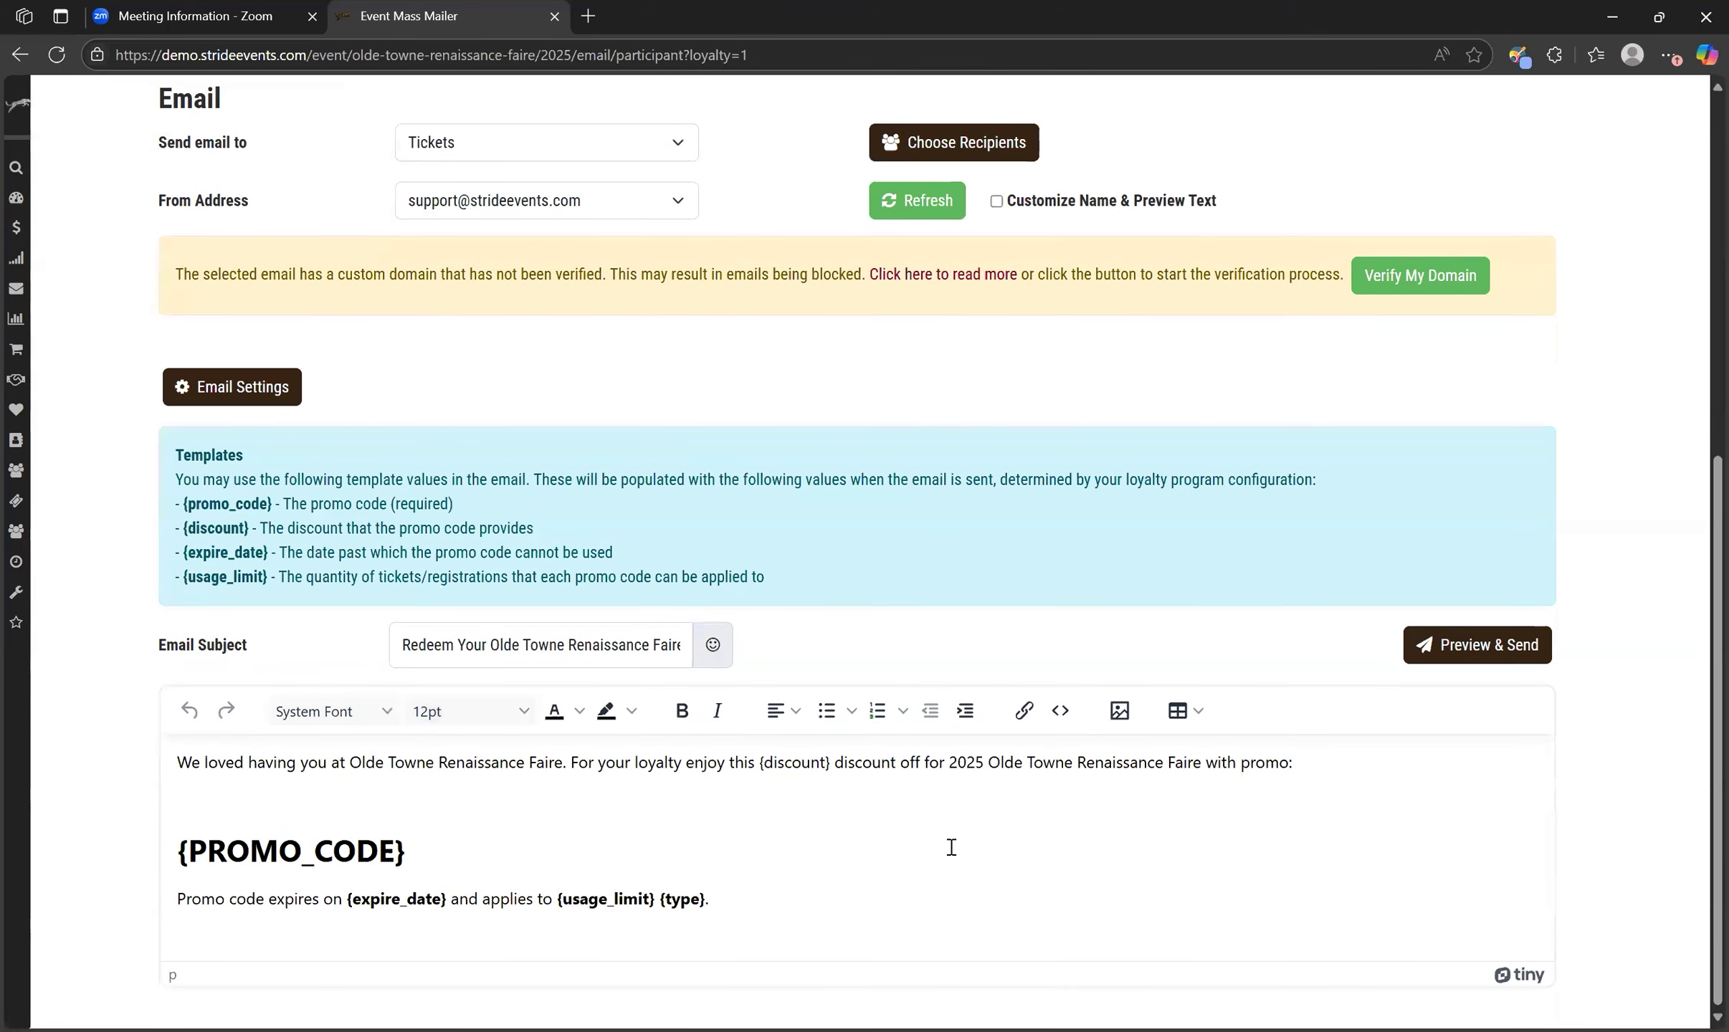
drag(830, 766, 760, 765)
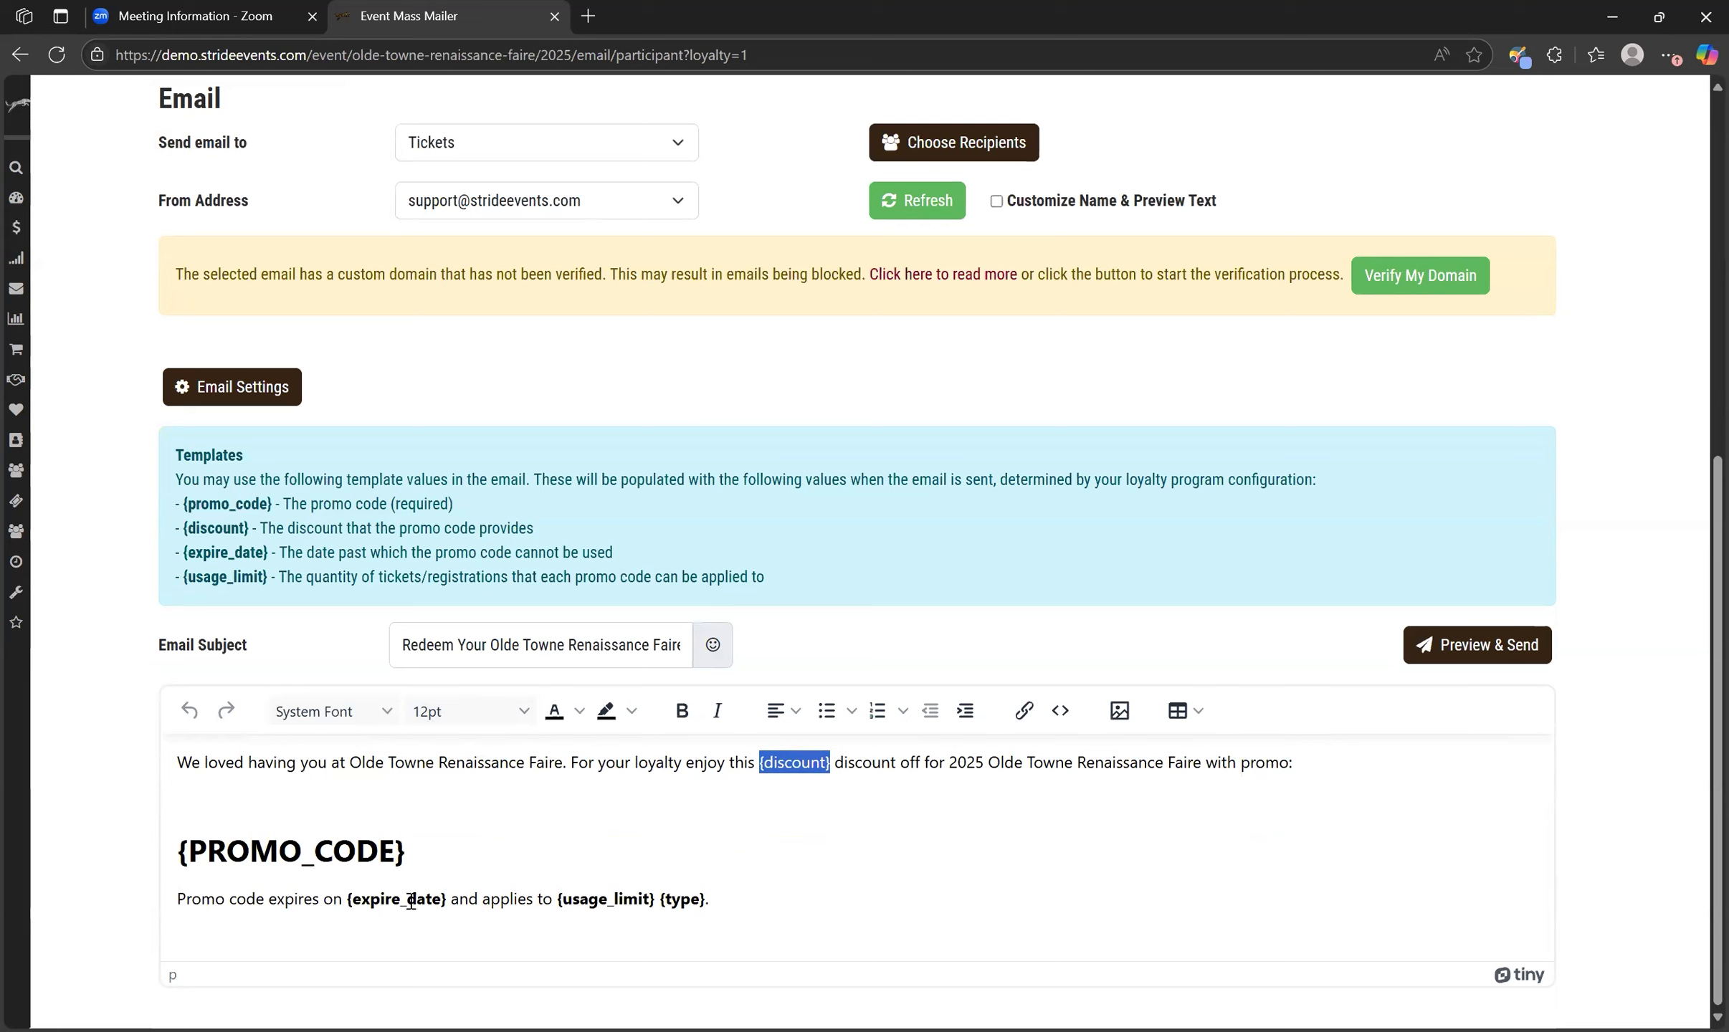
drag(453, 902, 347, 902)
drag(431, 849, 140, 874)
click(583, 836)
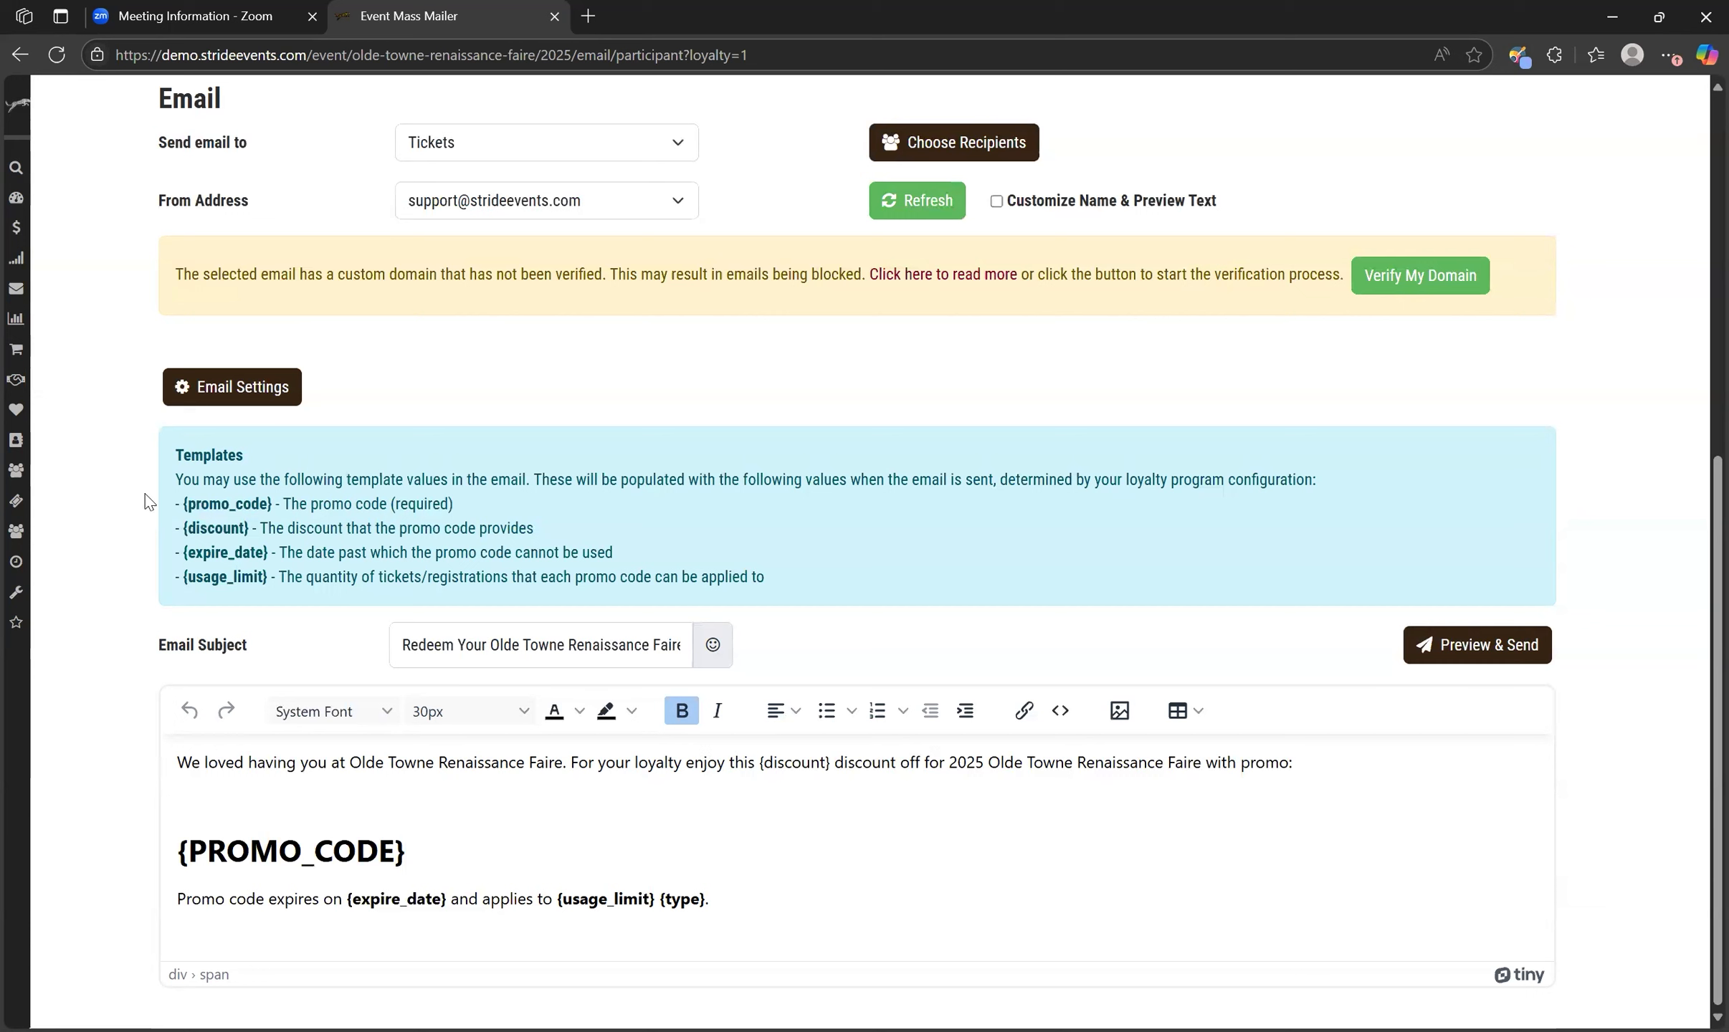
drag(183, 504, 271, 577)
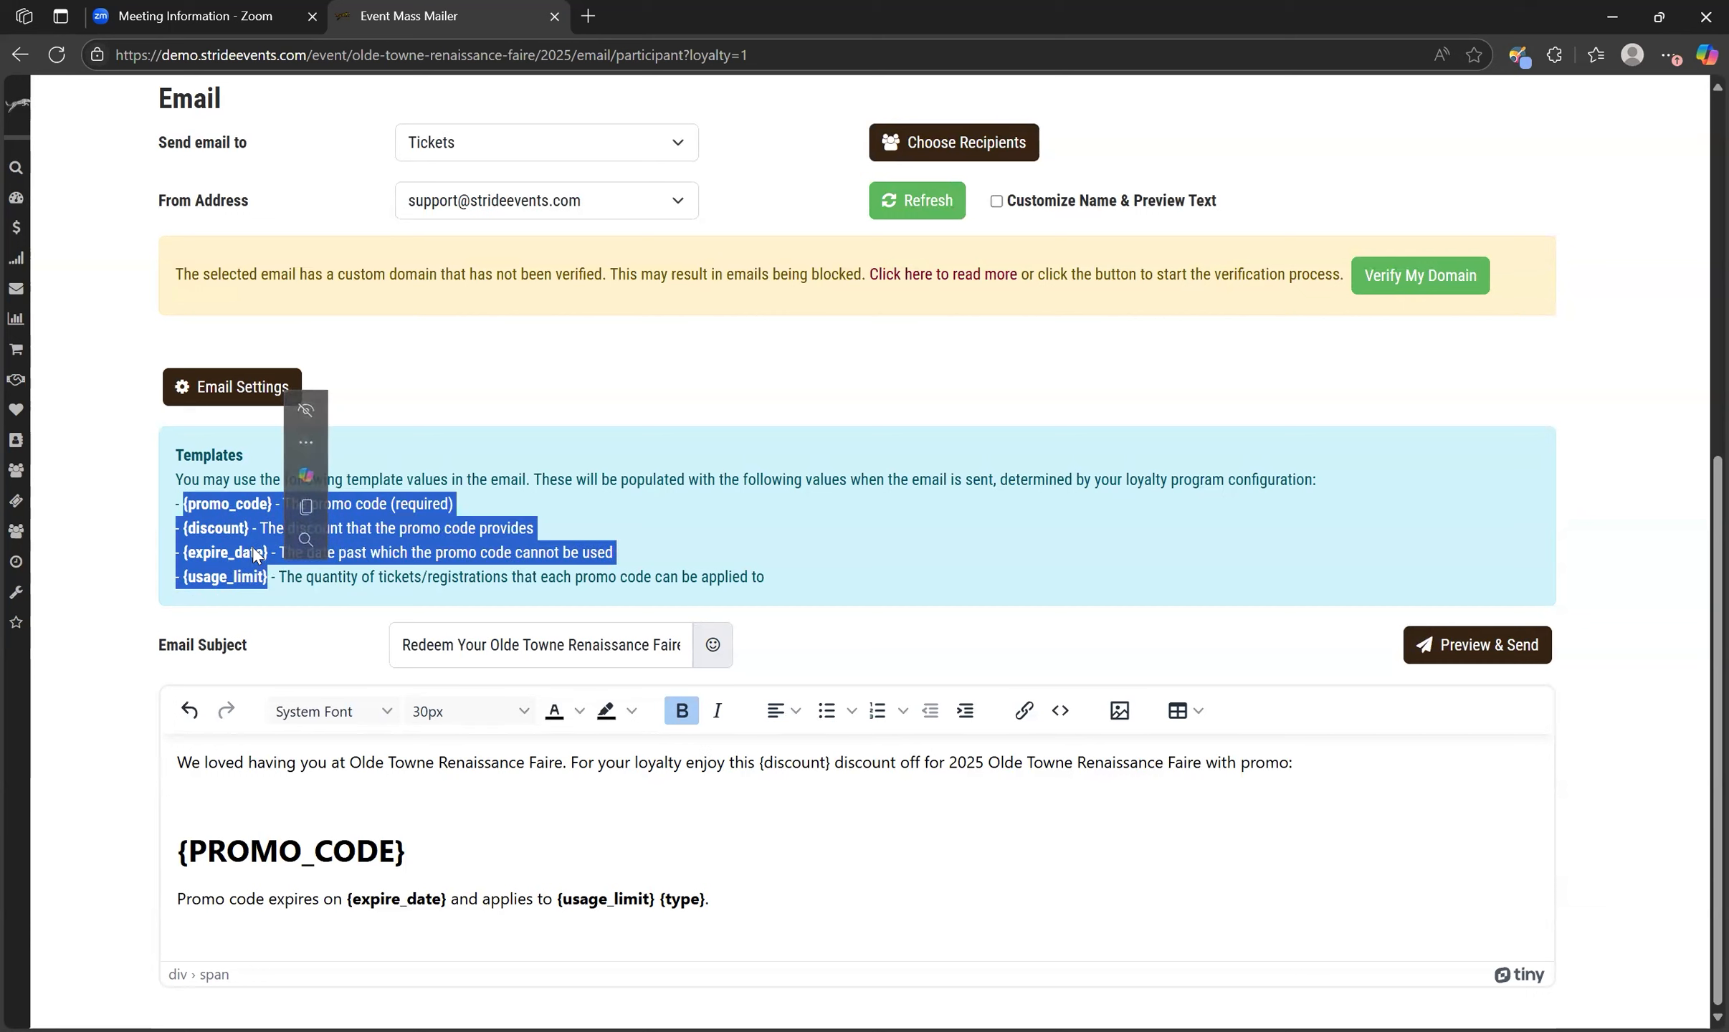
click(506, 578)
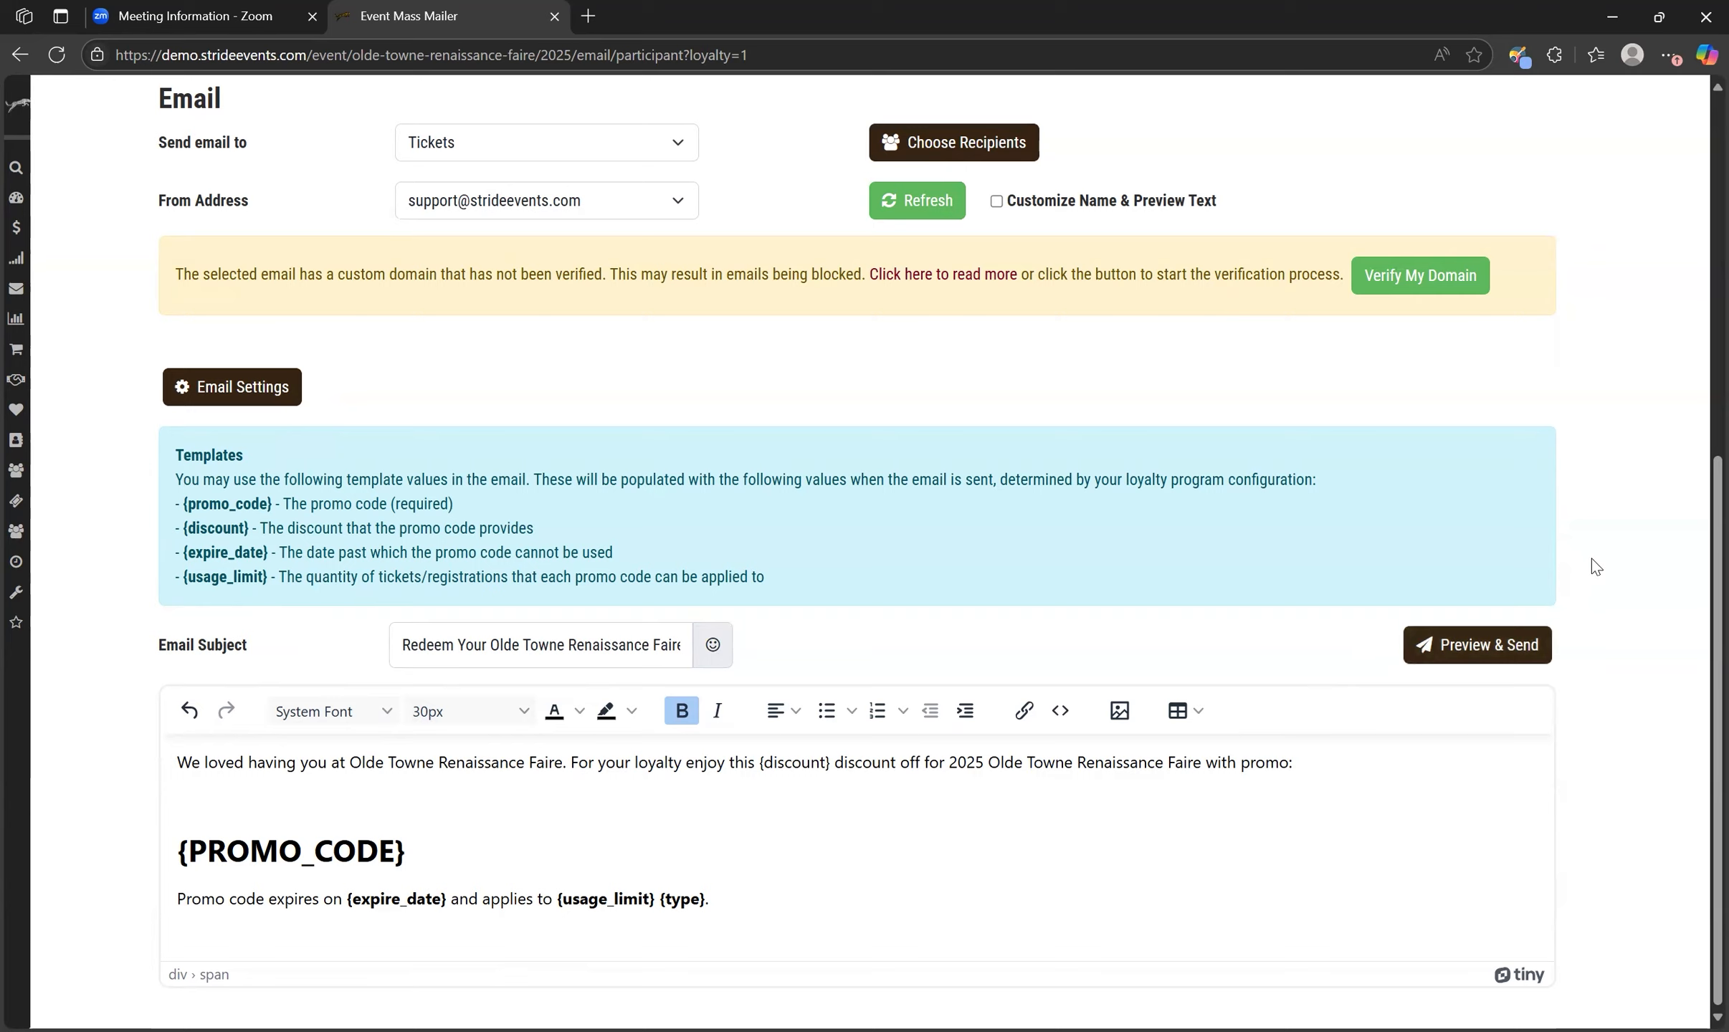
scroll(1594, 567, up, 8)
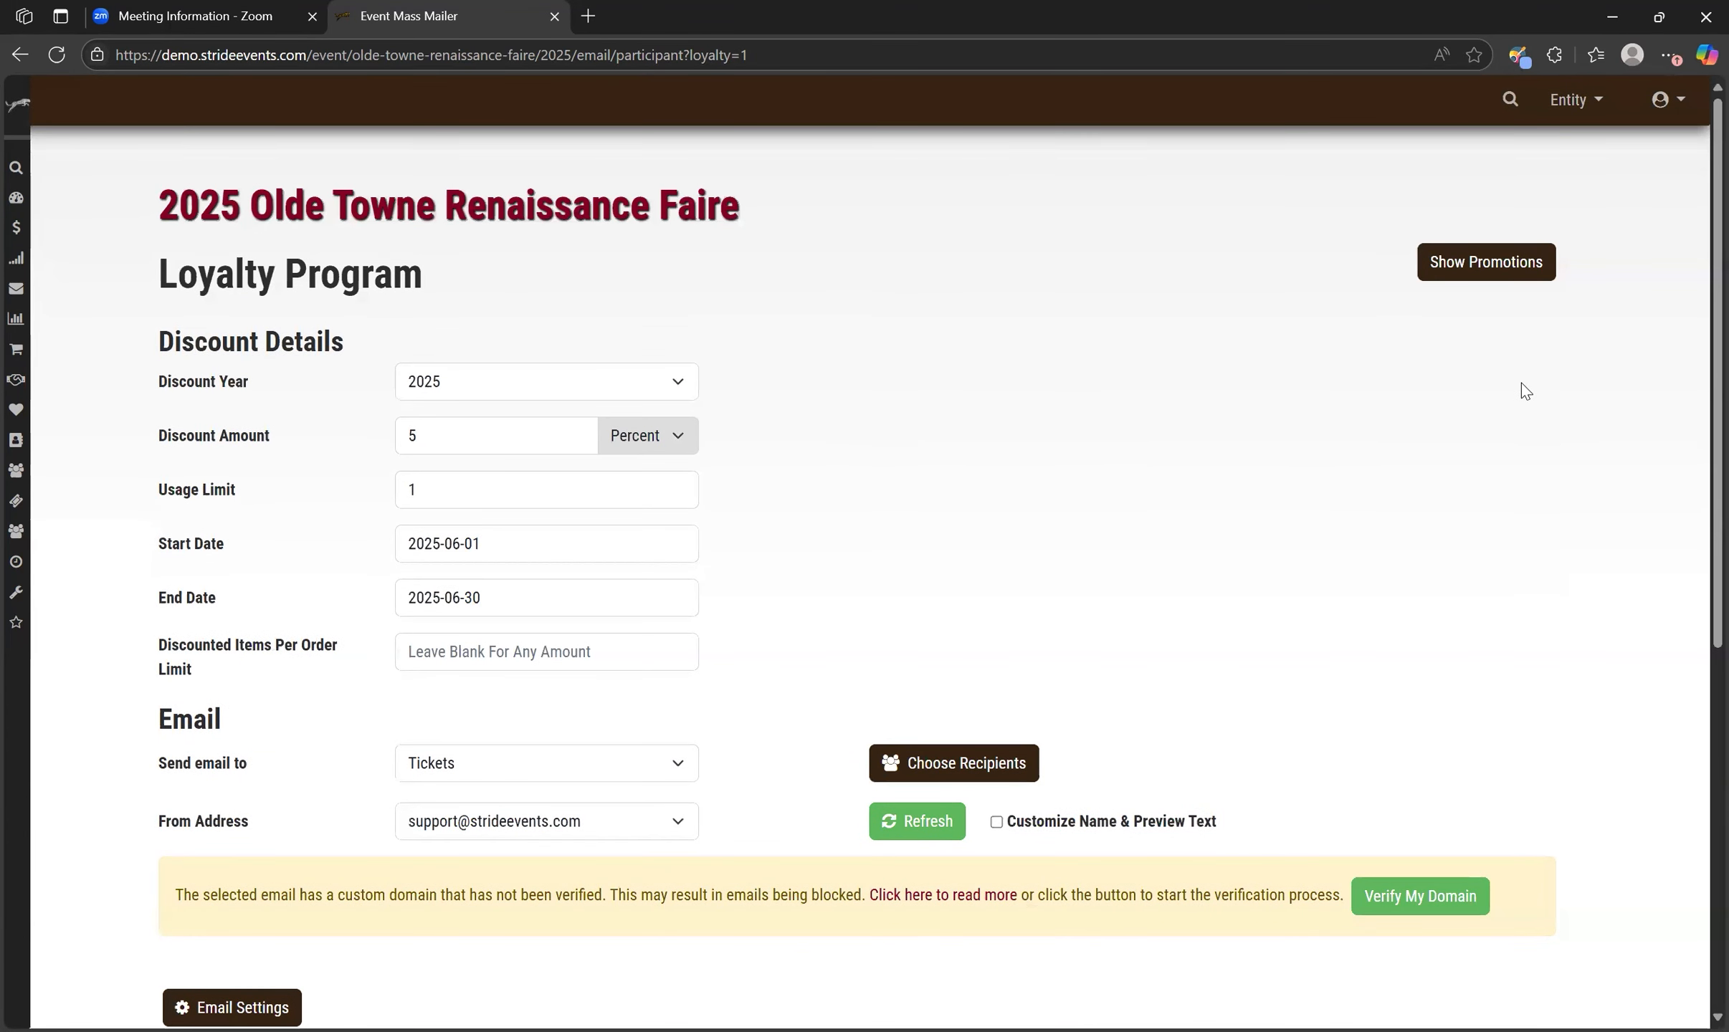
Open the existing promotions list, then close it and review the loyalty form.
click(1483, 271)
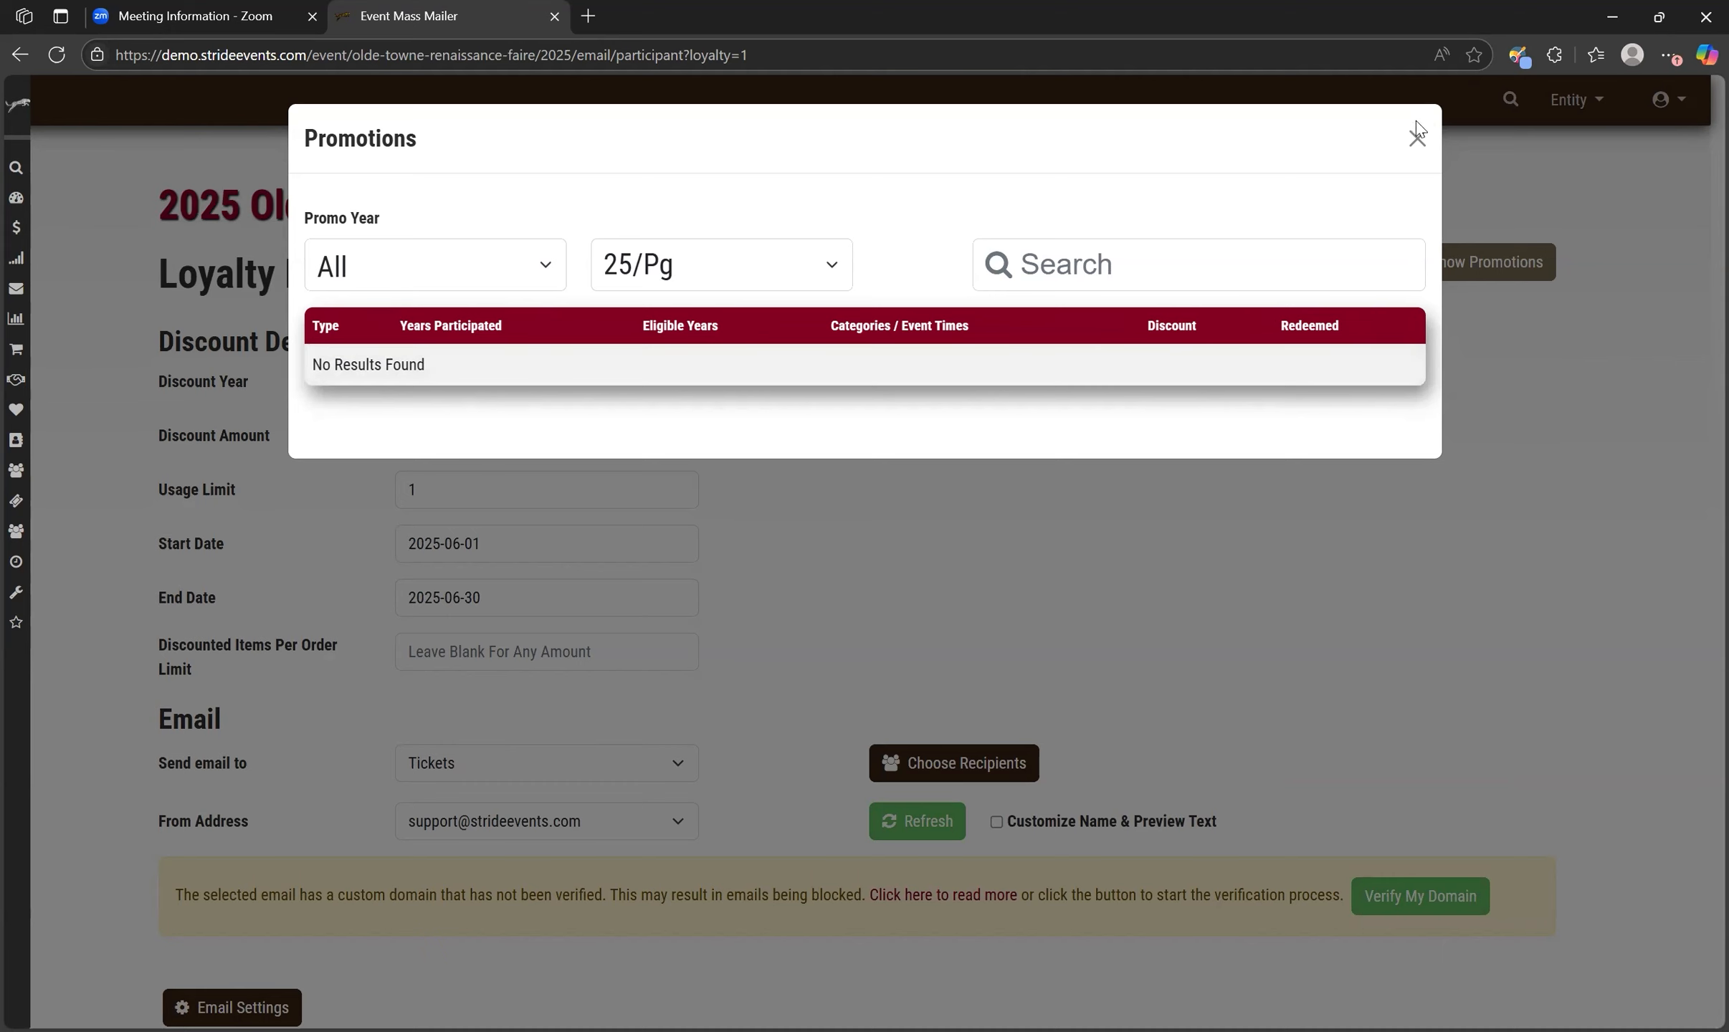
click(1427, 150)
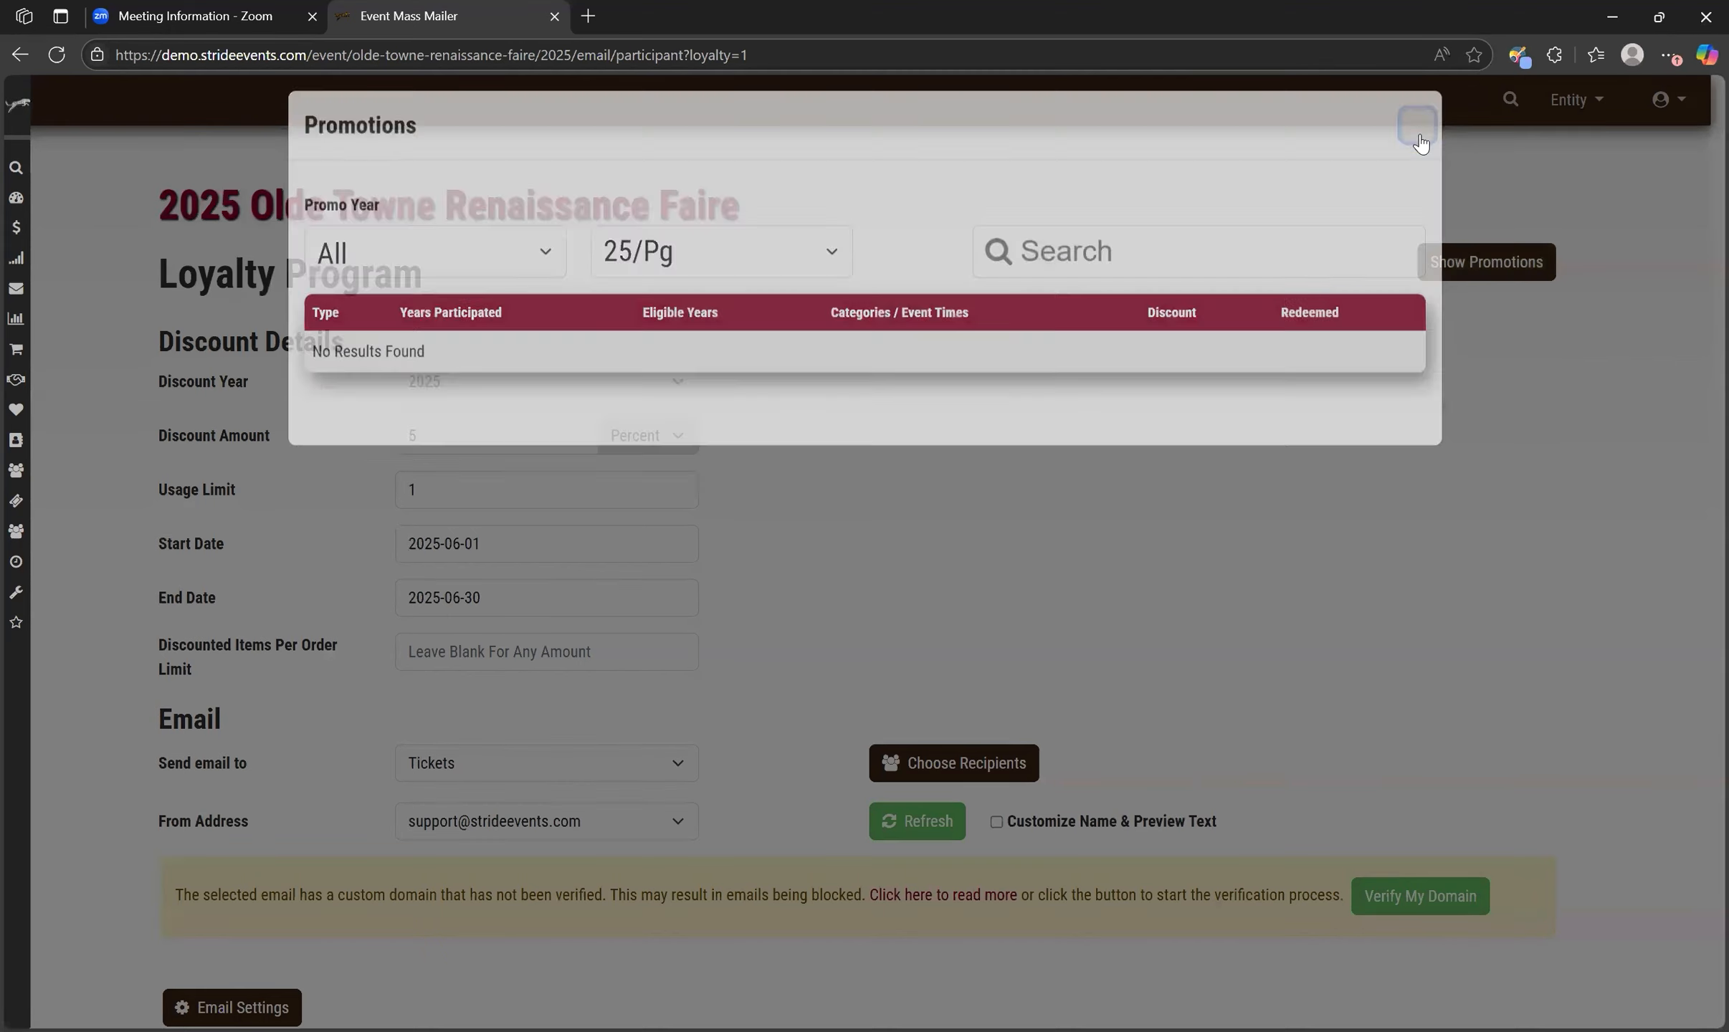
scroll(1063, 476, down, 3)
scroll(301, 617, down, 1)
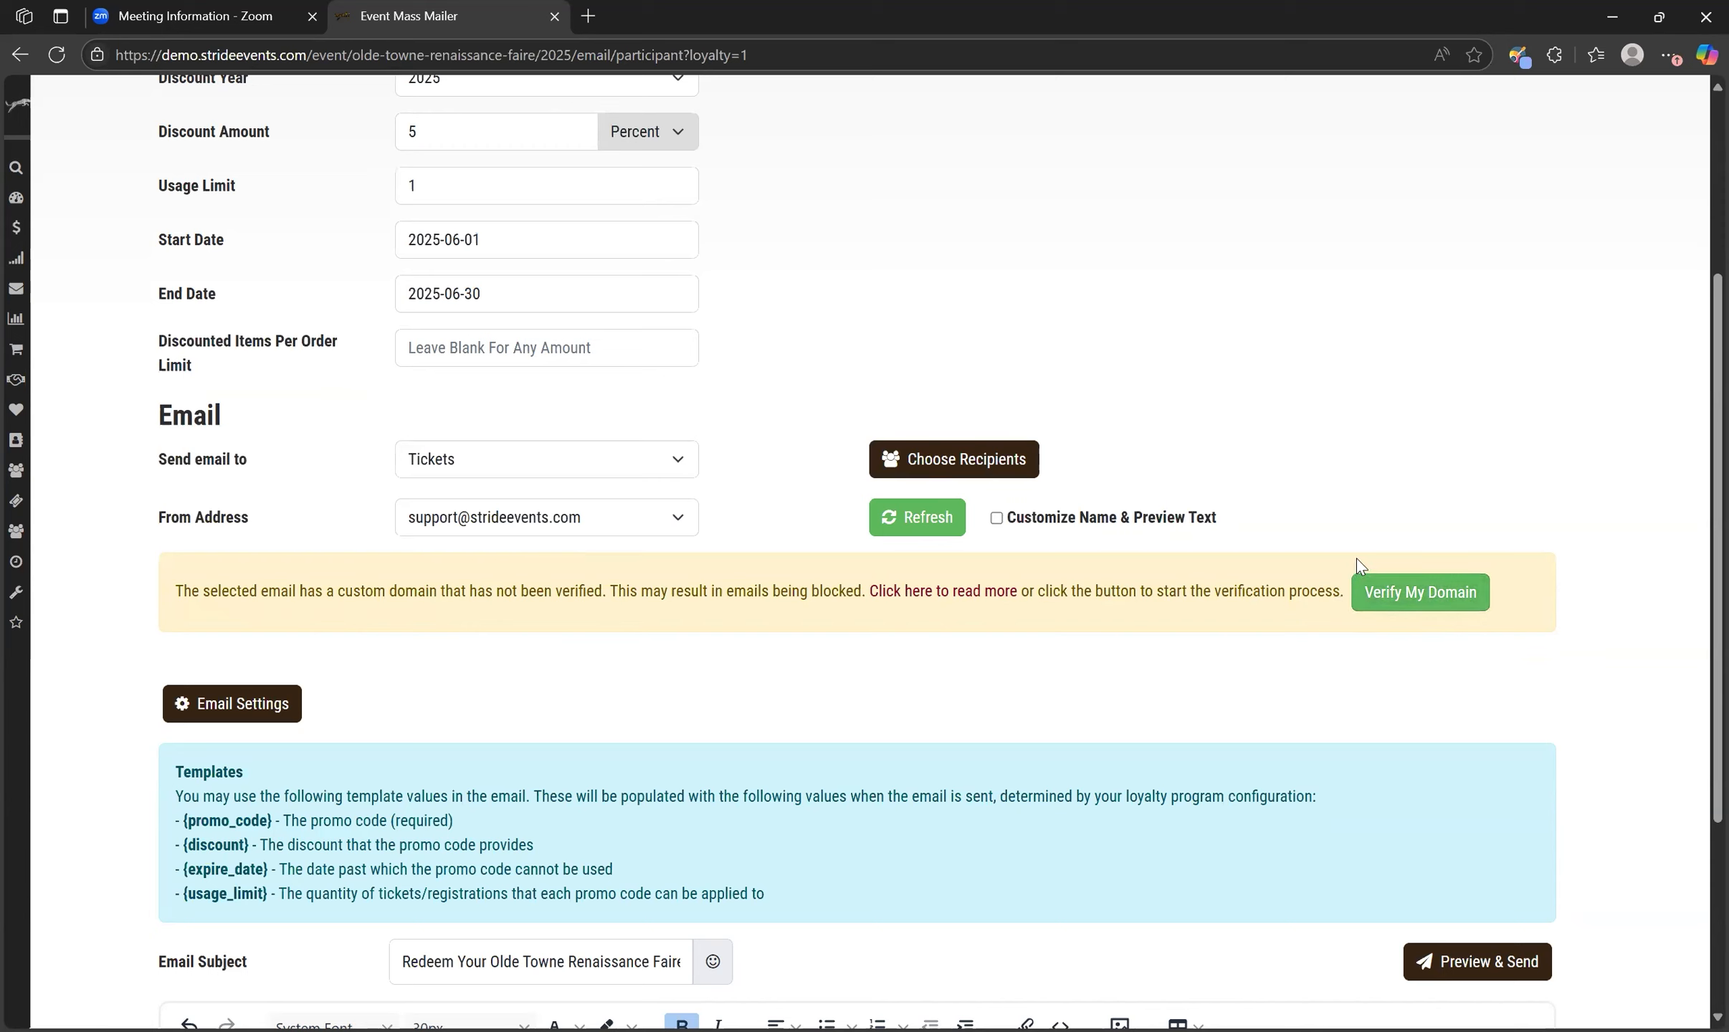
scroll(1481, 539, up, 1)
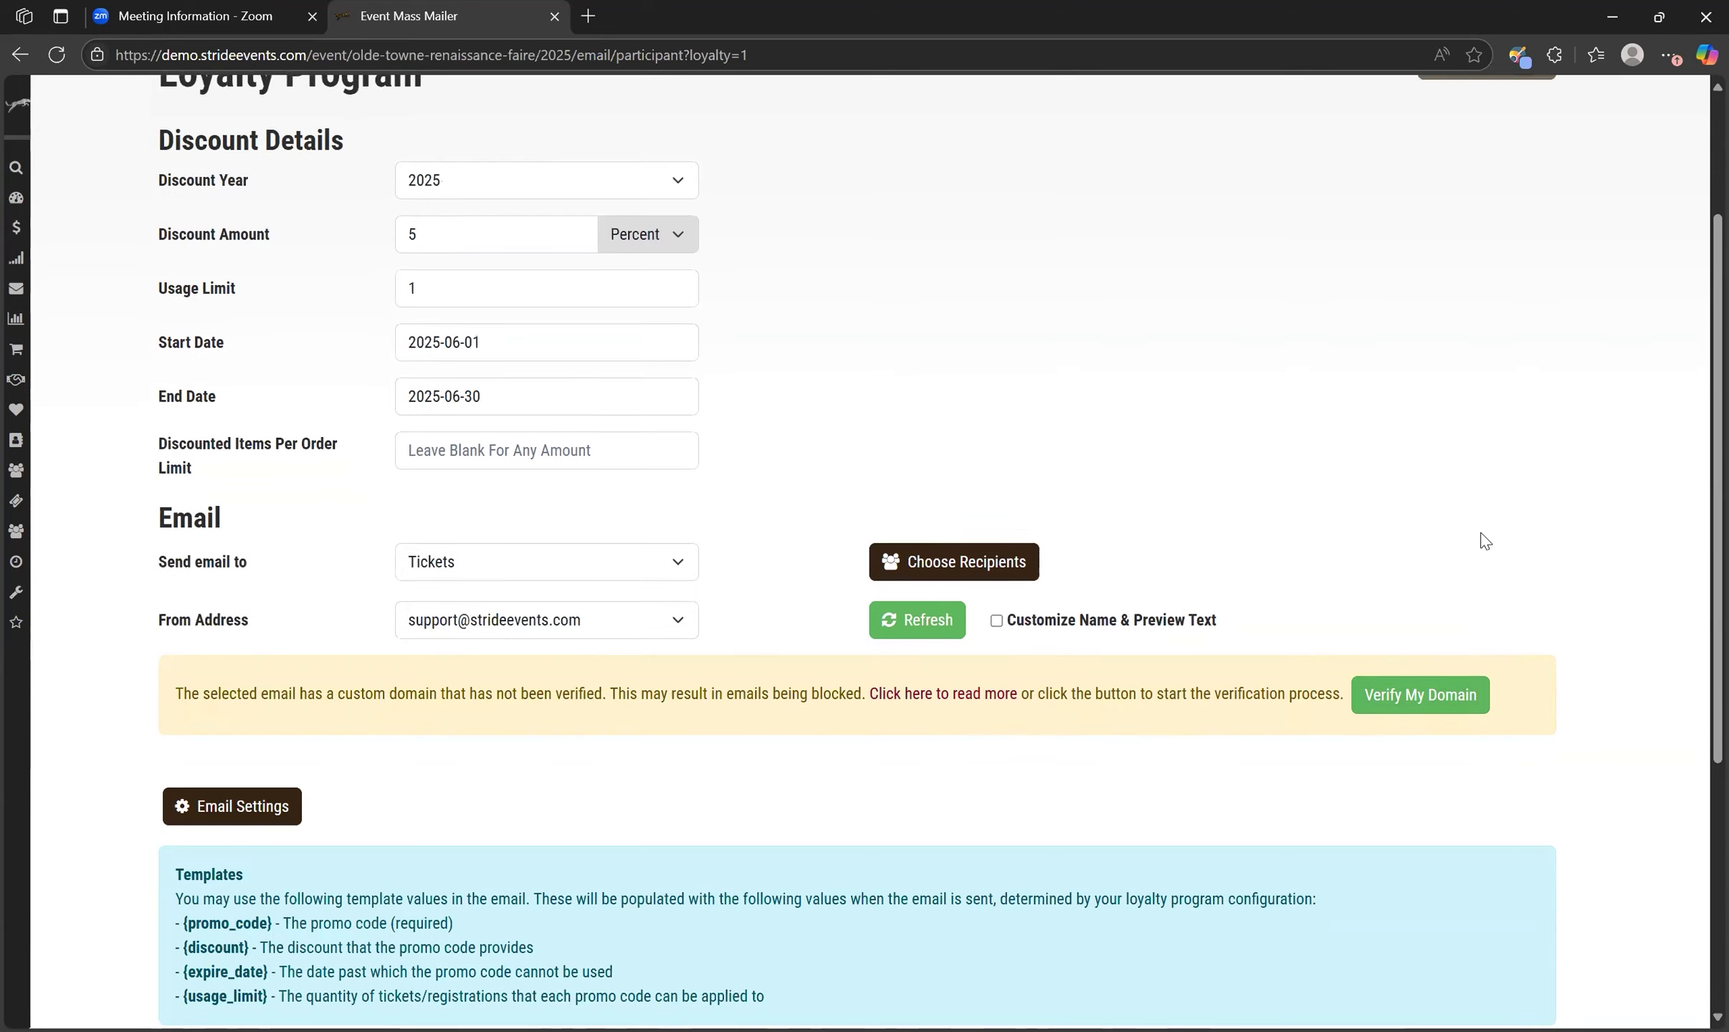
scroll(1485, 542, up, 2)
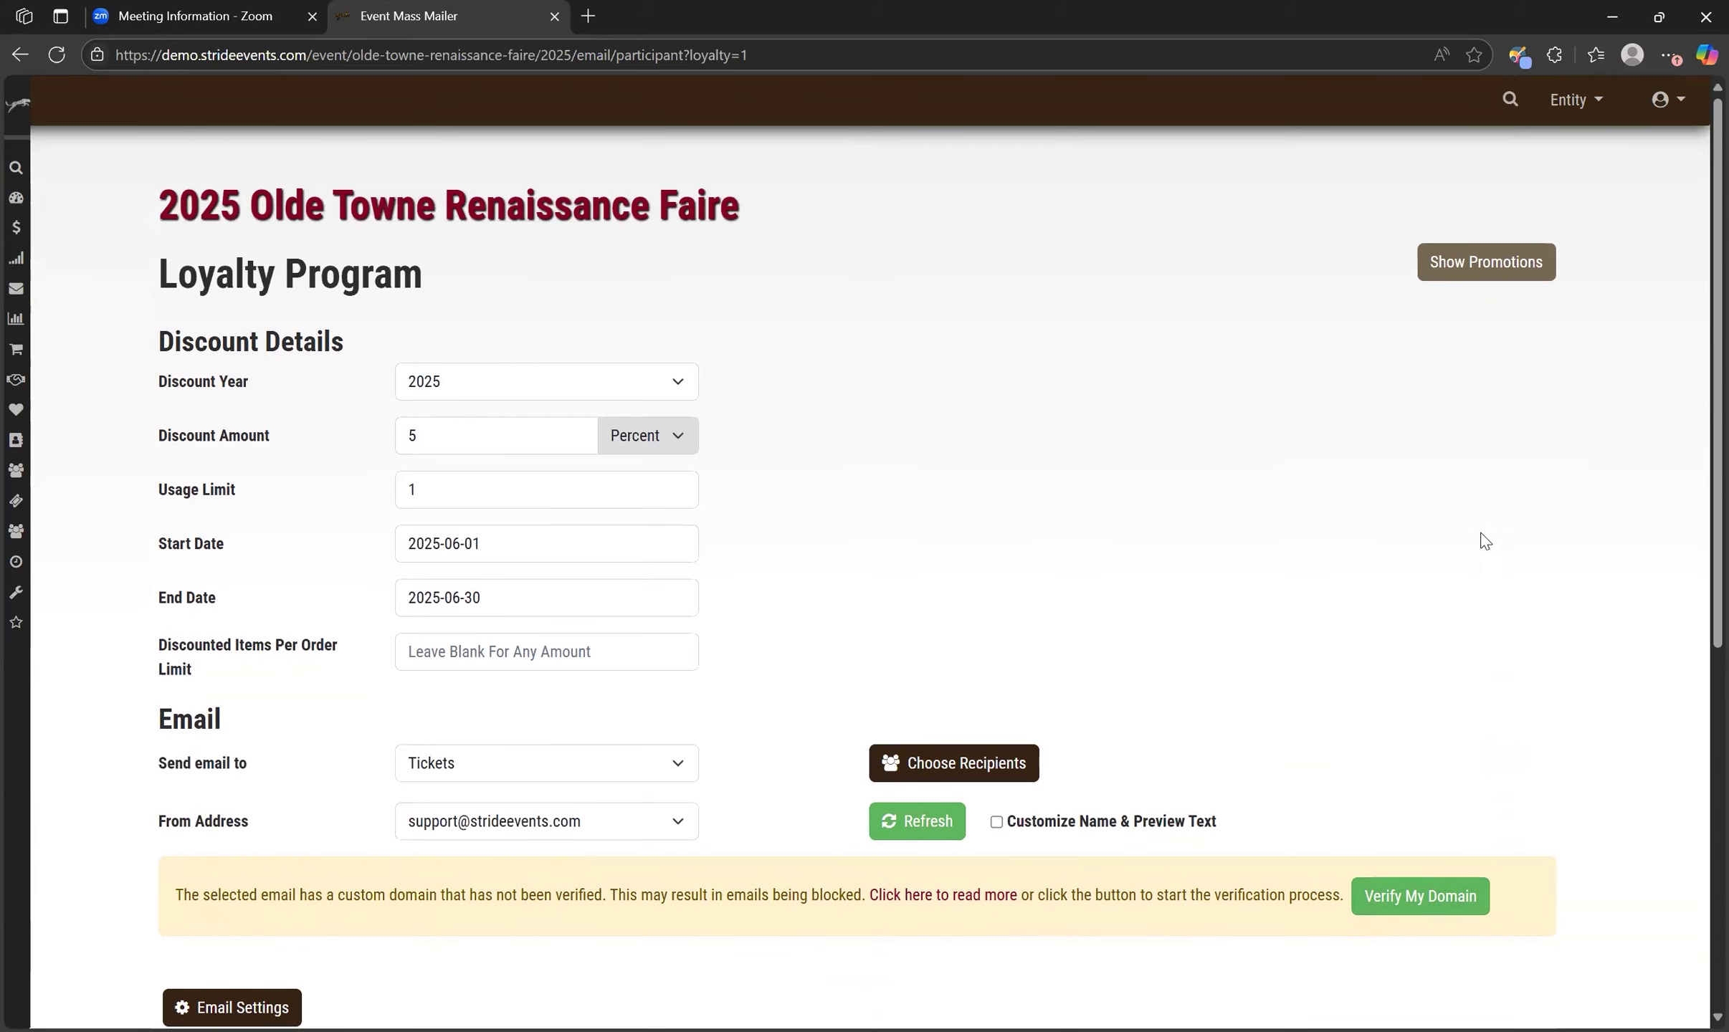